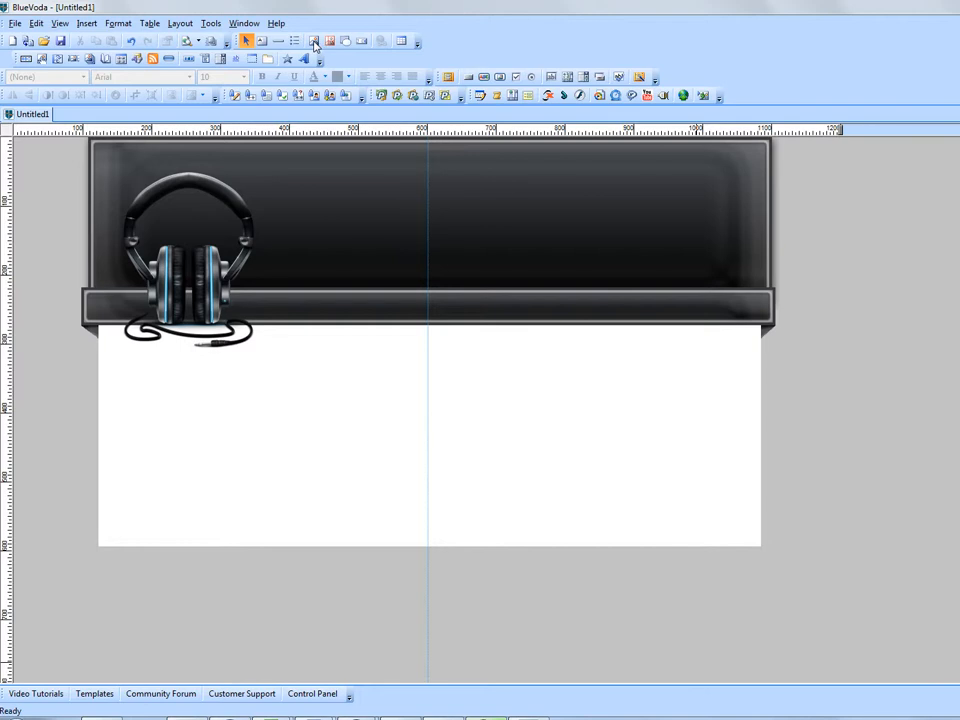
- Add a text box below the header, widen it across most of the white content area, and enter "This is the text box"
{"action": "left_click", "coordinate": [264, 45]}
{"action": "left_click_drag", "start_coordinate": [118, 197], "coordinate": [173, 396]}
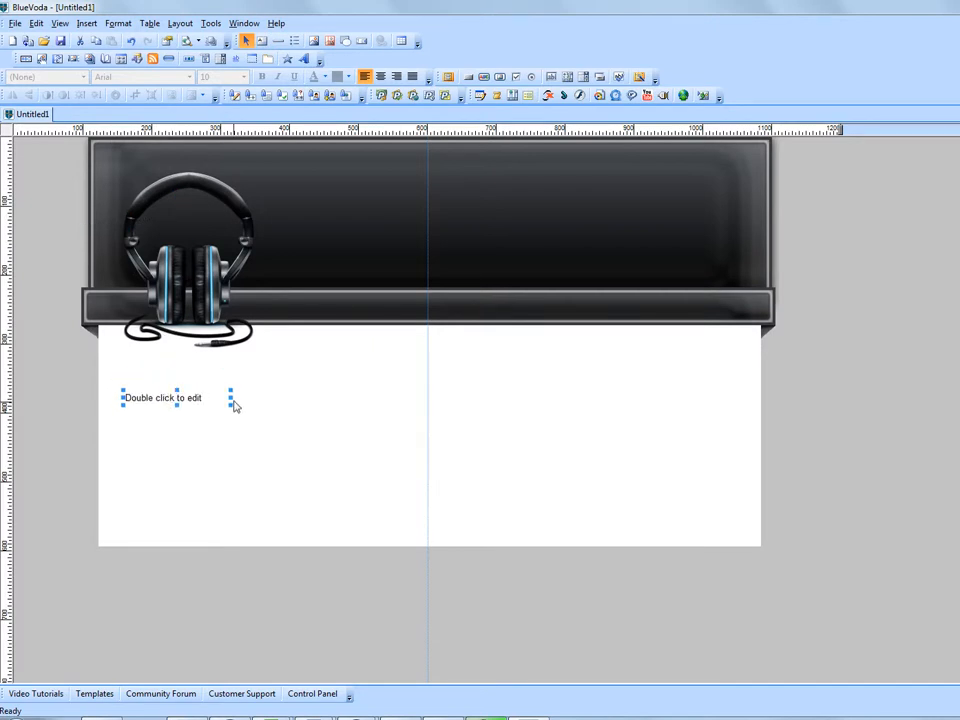
{"action": "left_click_drag", "start_coordinate": [236, 397], "coordinate": [722, 412]}
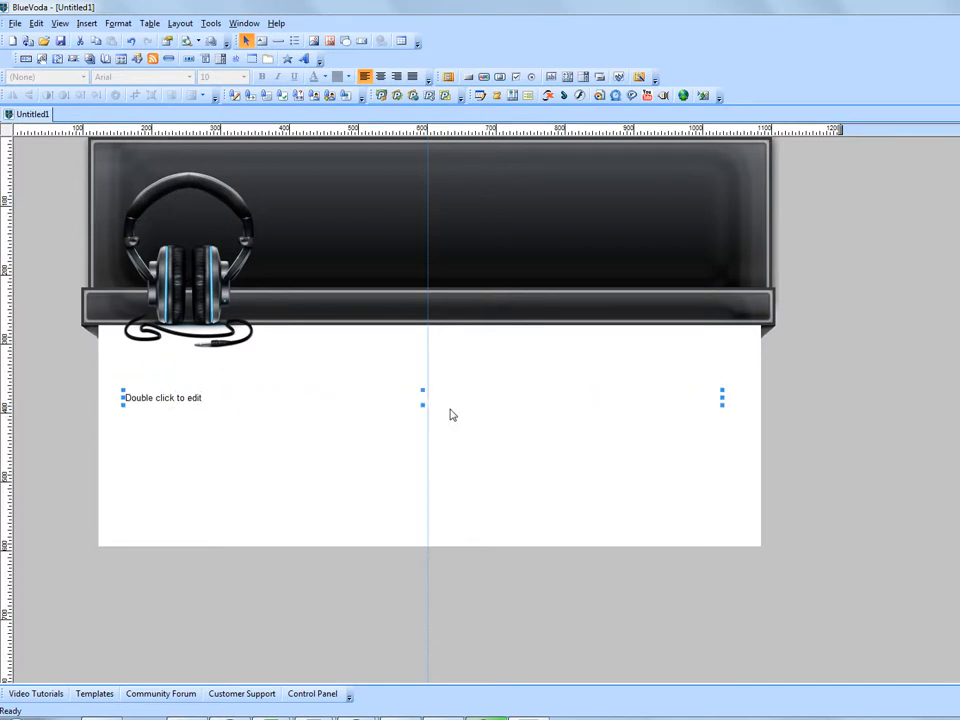
{"action": "double_click", "coordinate": [201, 398]}
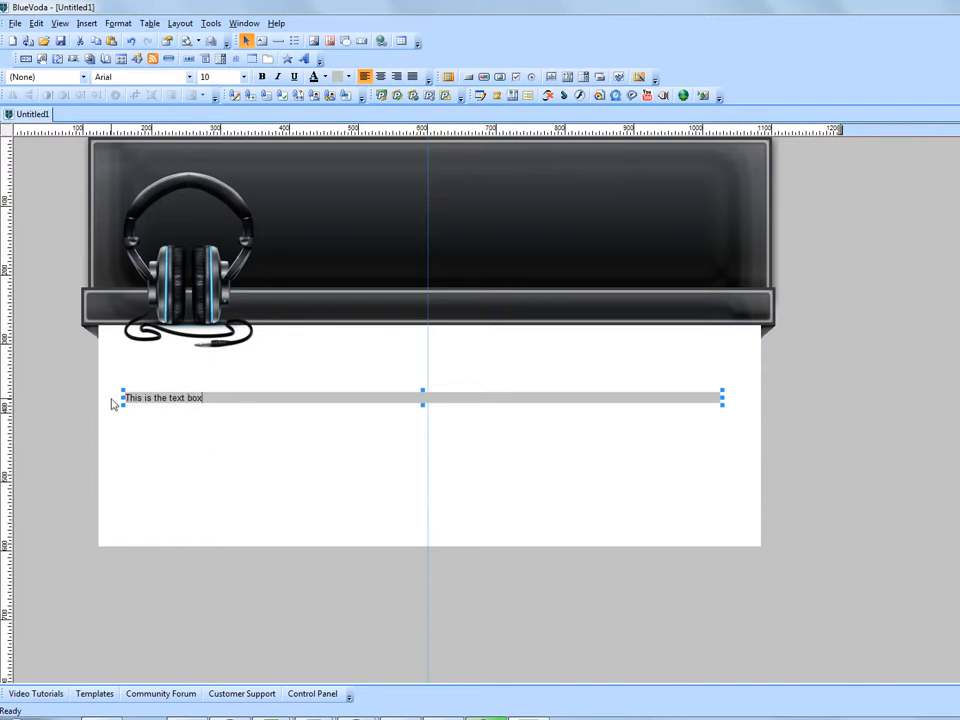
{"action": "left_click", "coordinate": [246, 431]}
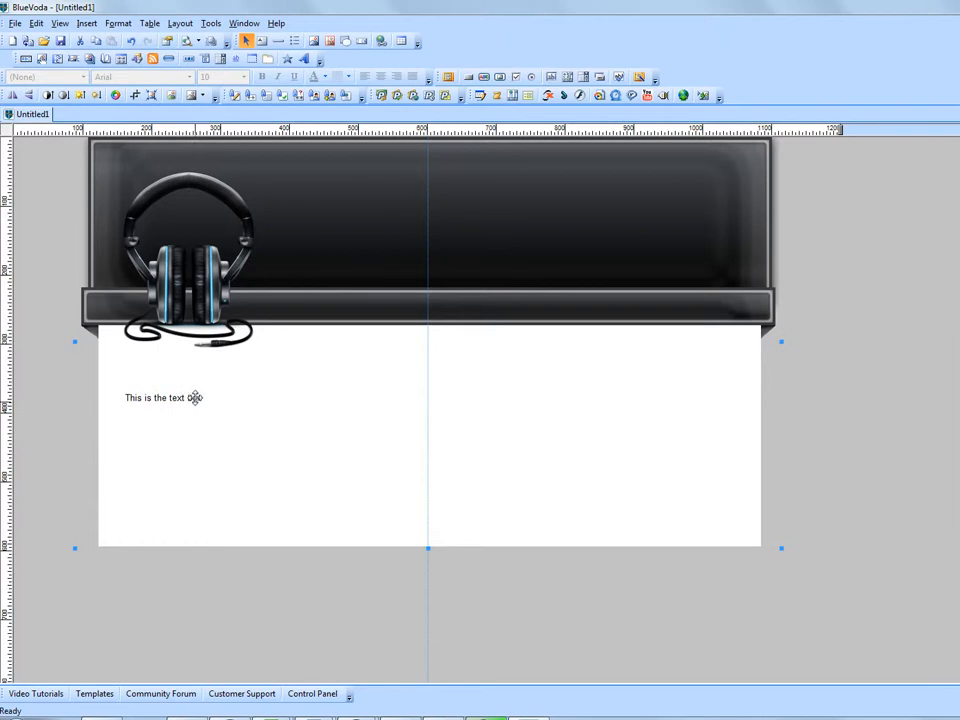
{"action": "left_click", "coordinate": [195, 400]}
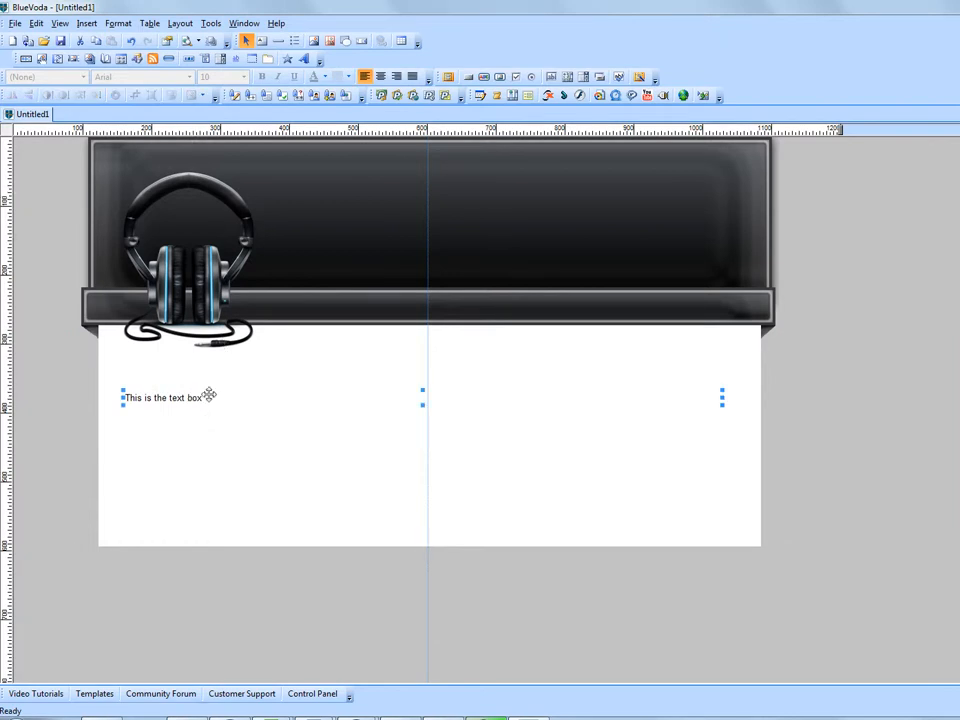
{"action": "left_click", "coordinate": [208, 396]}
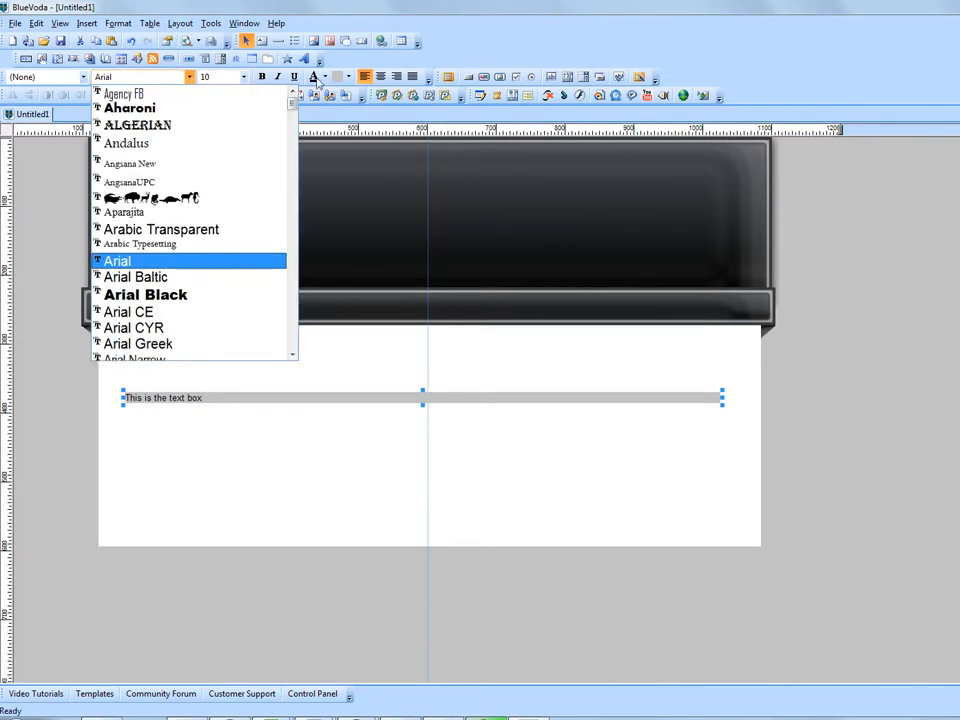
{"action": "mouse_move", "coordinate": [293, 112]}
{"action": "left_mouse_down"}
{"action": "mouse_move", "coordinate": [292, 350]}
{"action": "mouse_move", "coordinate": [295, 104]}
{"action": "left_mouse_up"}
{"action": "left_click", "coordinate": [869, 291]}
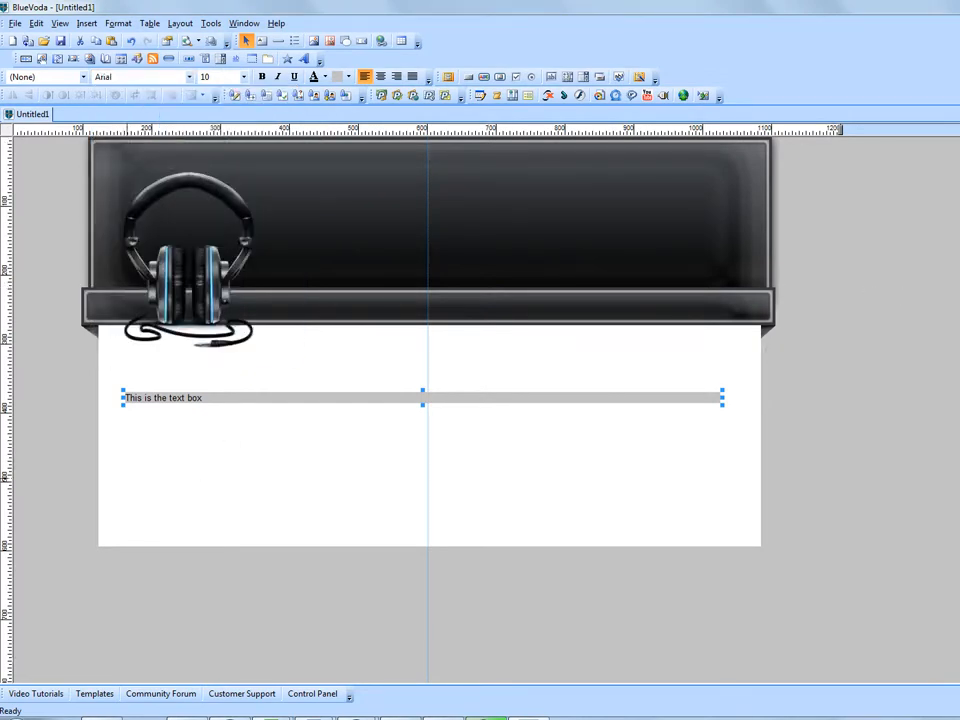
{"action": "left_click", "coordinate": [49, 448]}
{"action": "left_click", "coordinate": [162, 398]}
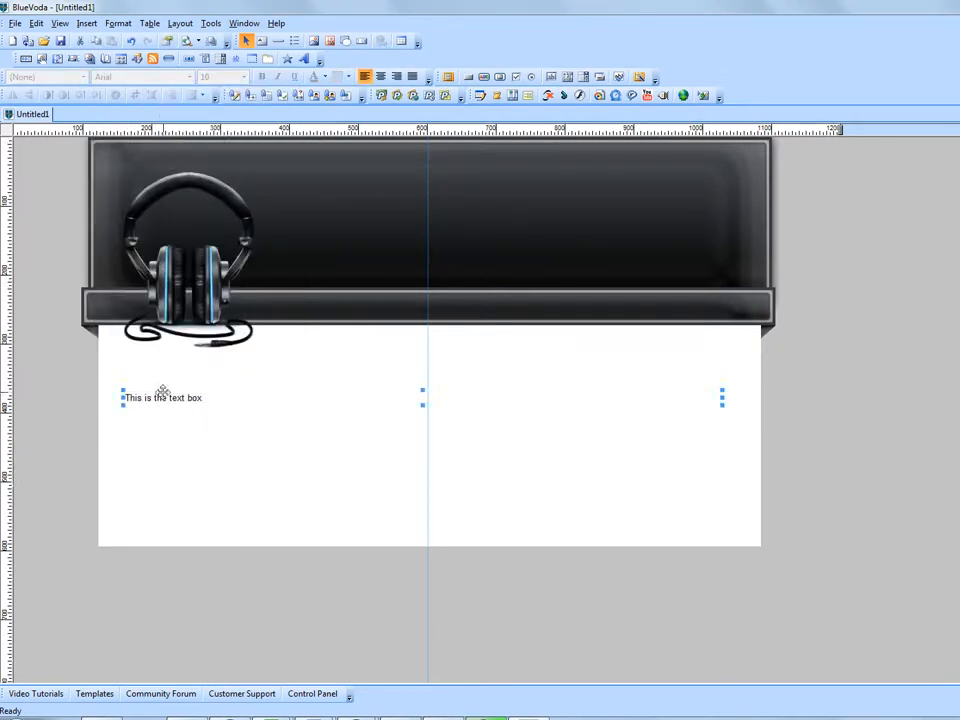
{"action": "left_click", "coordinate": [66, 421]}
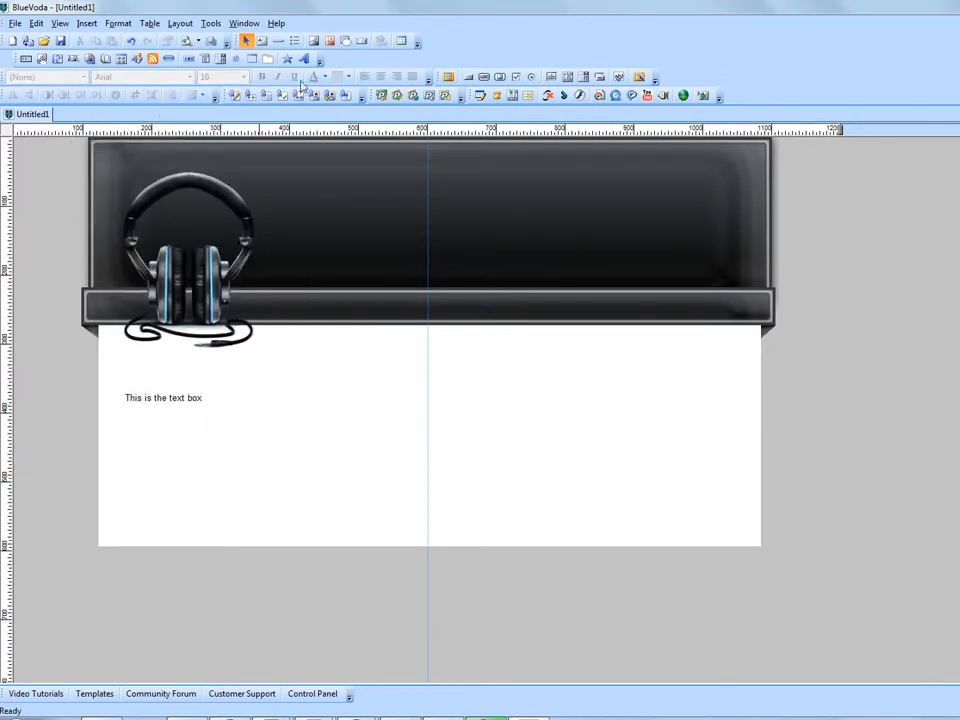
- Draw a square shape over the header's lower edge near the page center and enlarge it past the center guide
{"action": "left_click", "coordinate": [347, 47]}
{"action": "left_click_drag", "start_coordinate": [137, 262], "coordinate": [363, 326]}
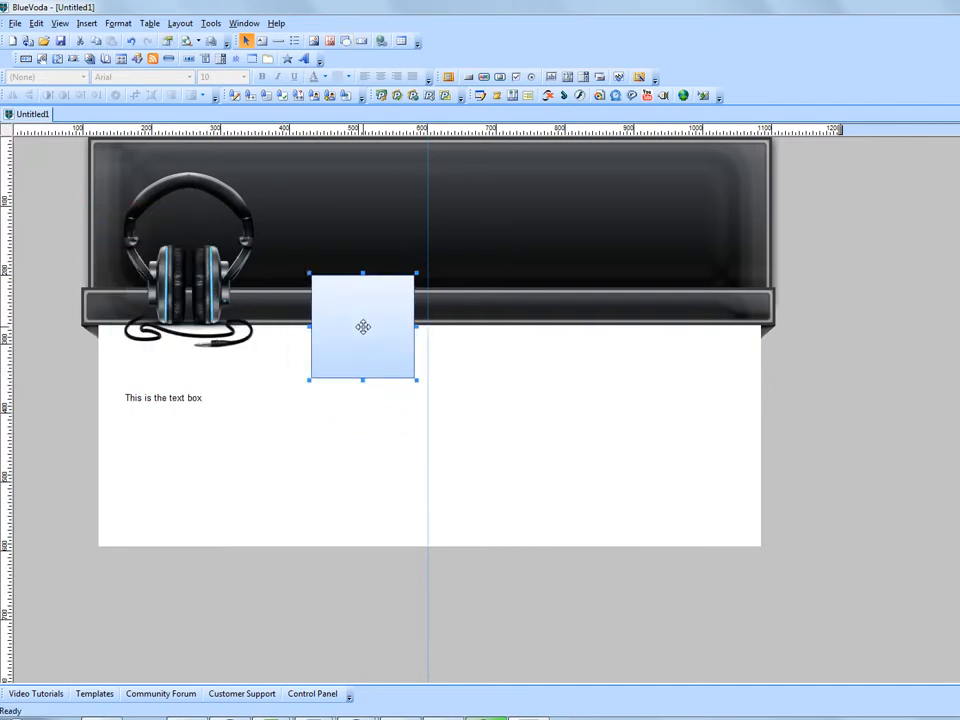
{"action": "left_click_drag", "start_coordinate": [428, 390], "coordinate": [478, 446]}
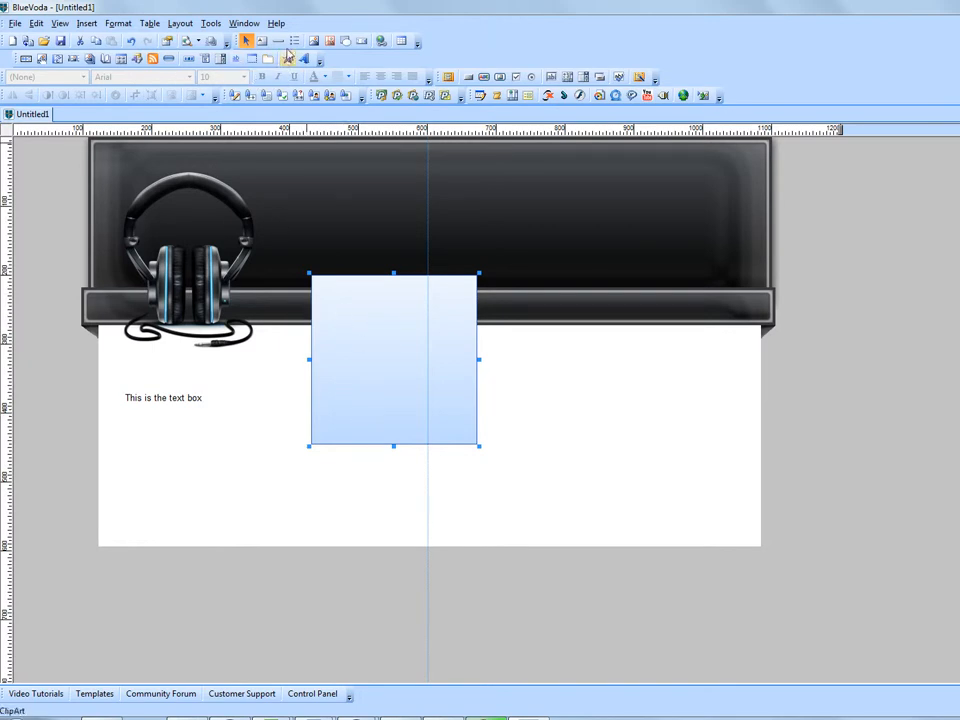
- Open the square's properties, keep the rectangle type, and set the fill effect to Solid
{"action": "double_click", "coordinate": [355, 345]}
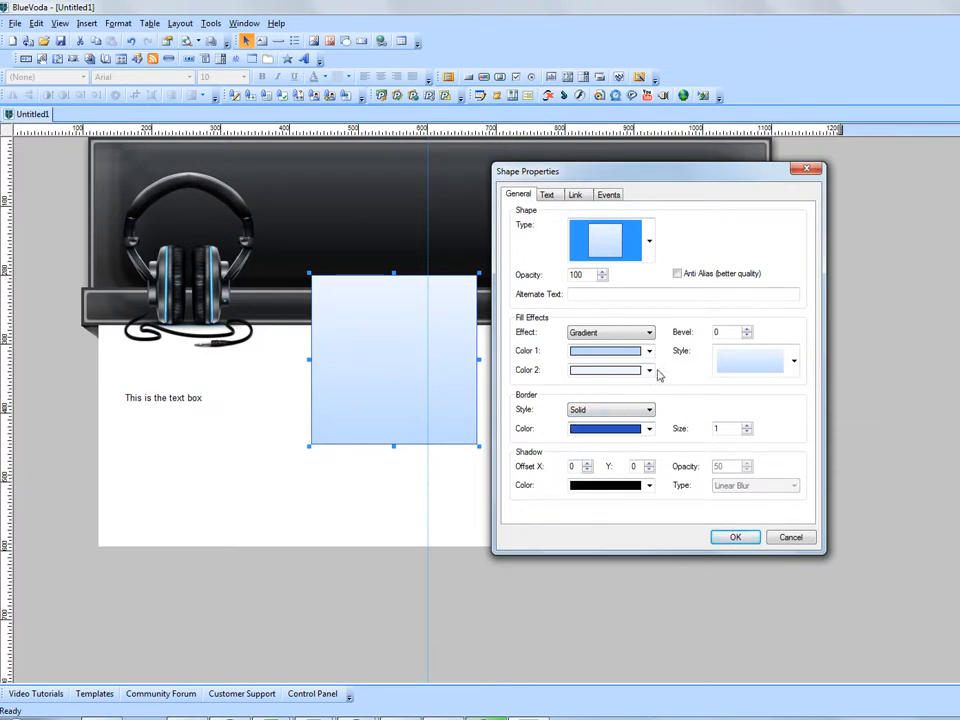
{"action": "left_click", "coordinate": [649, 242]}
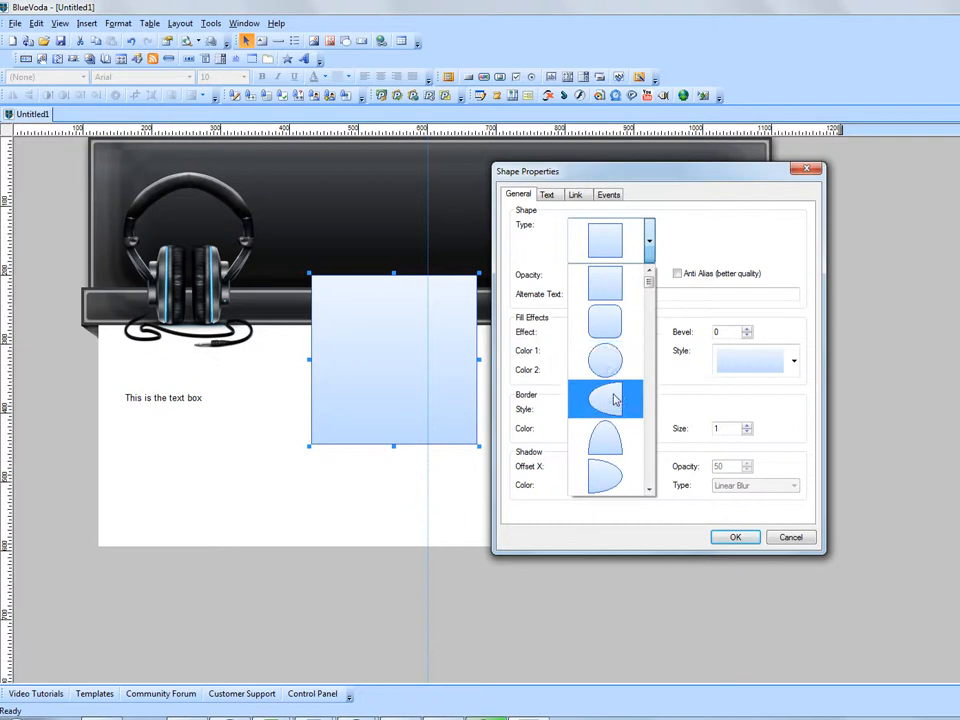
{"action": "left_click_drag", "start_coordinate": [649, 287], "coordinate": [647, 236]}
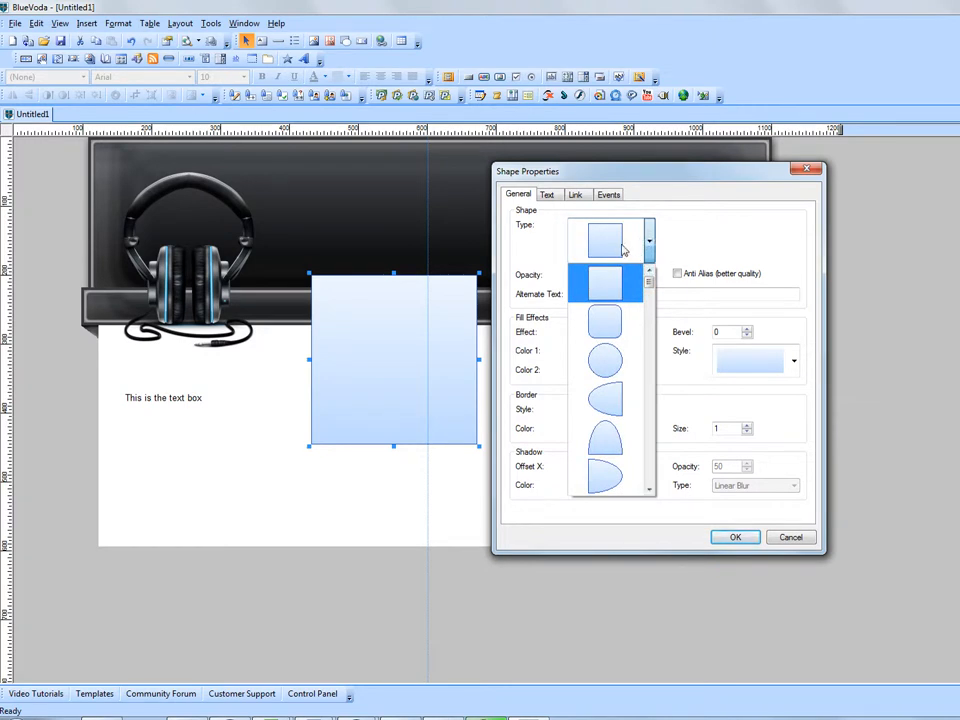
{"action": "left_click", "coordinate": [605, 244]}
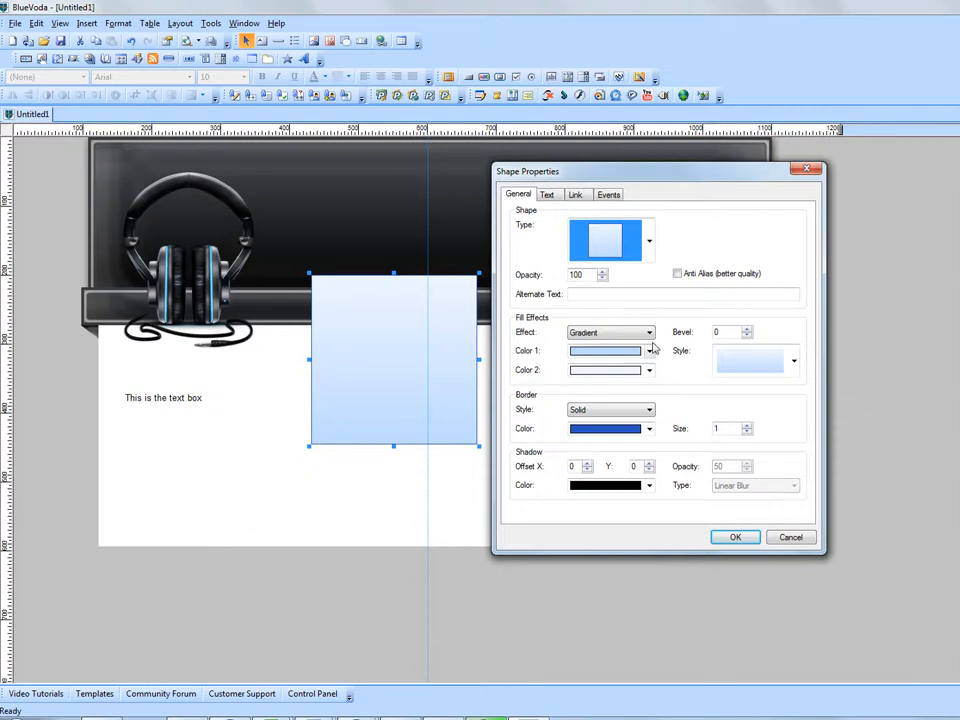
{"action": "left_click", "coordinate": [620, 333]}
{"action": "left_click", "coordinate": [624, 346]}
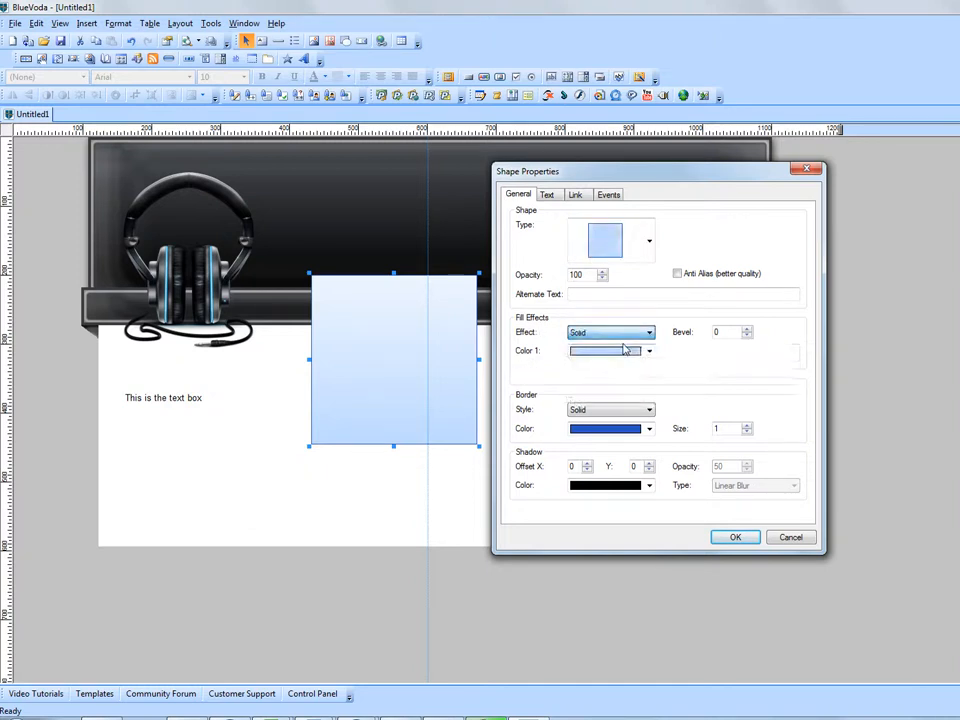
- Set the square's fill color to light blue #7BDEF4 using the color picker's on-screen sampler
{"action": "left_click", "coordinate": [650, 353]}
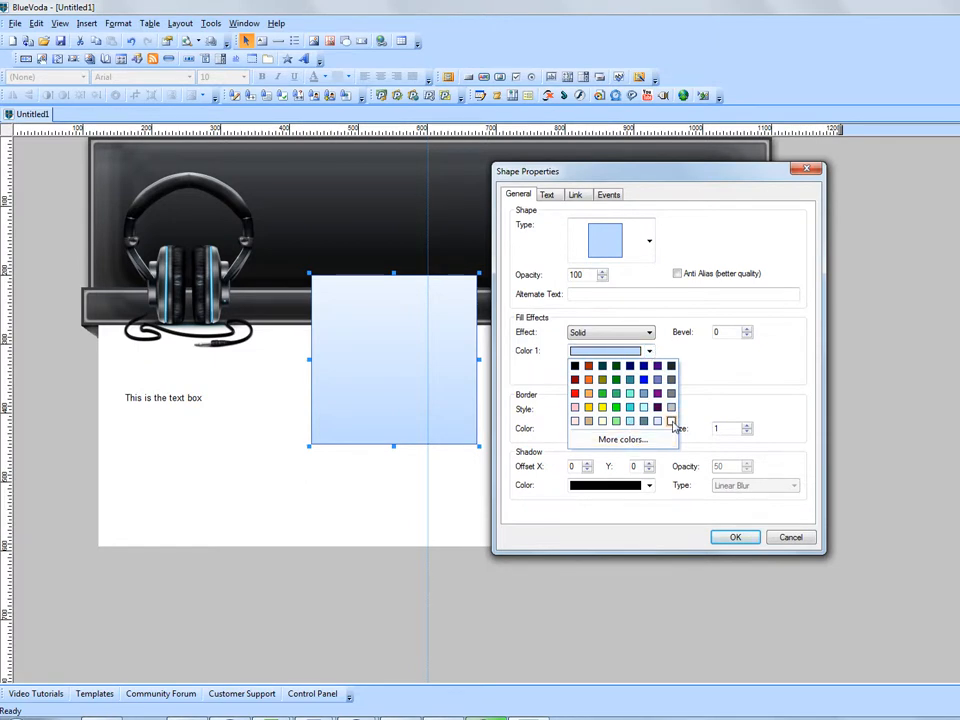
{"action": "left_click", "coordinate": [671, 421]}
{"action": "left_click", "coordinate": [617, 353]}
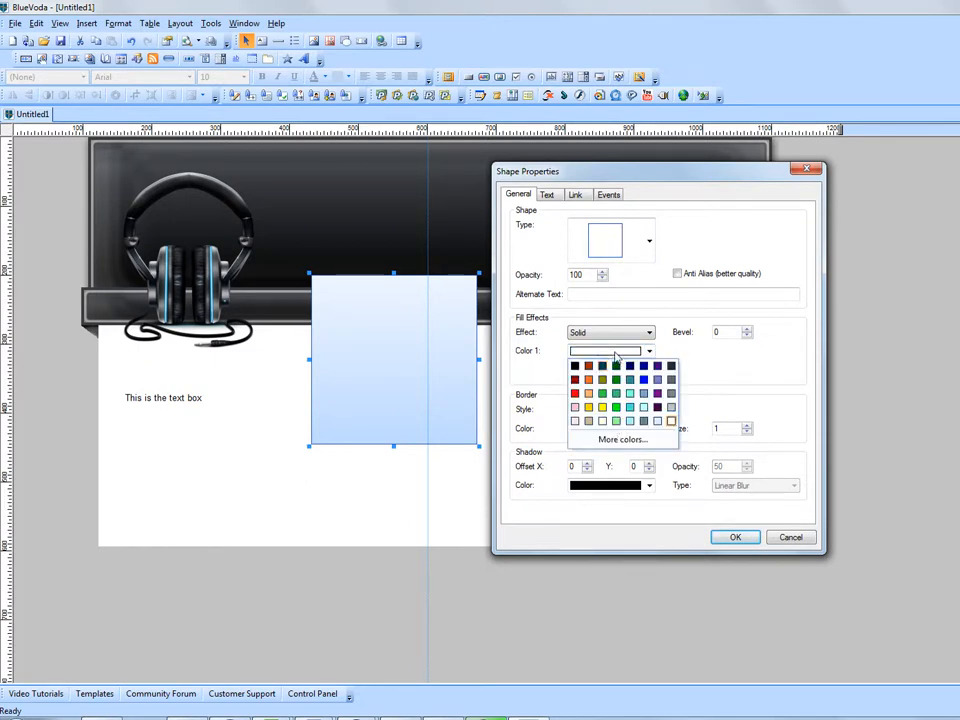
{"action": "left_click", "coordinate": [621, 441]}
{"action": "left_click", "coordinate": [794, 367]}
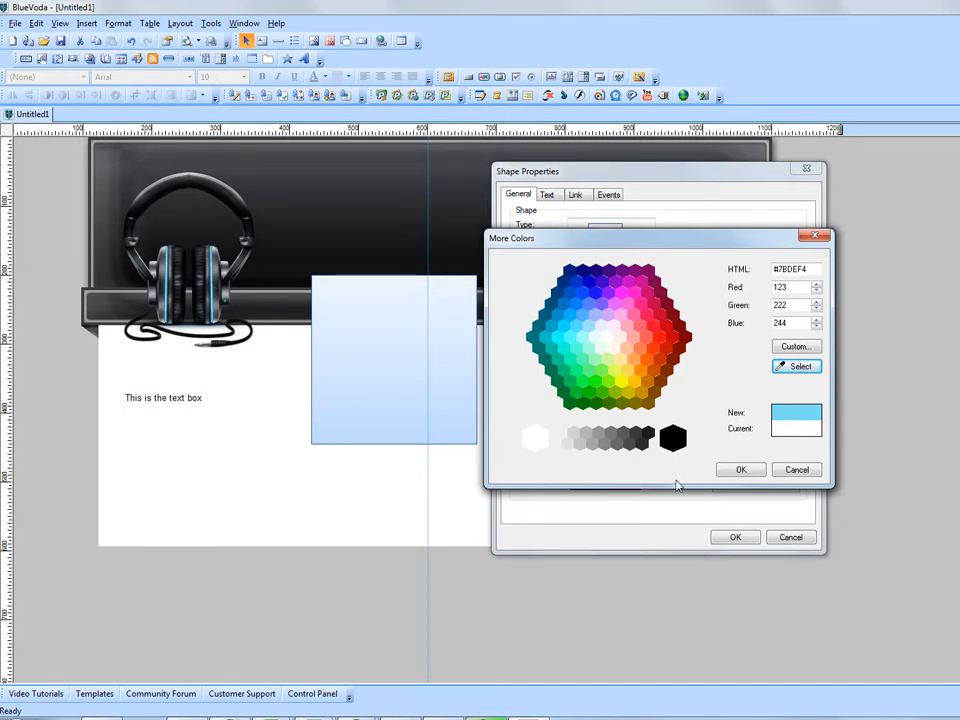
{"action": "left_click", "coordinate": [738, 472]}
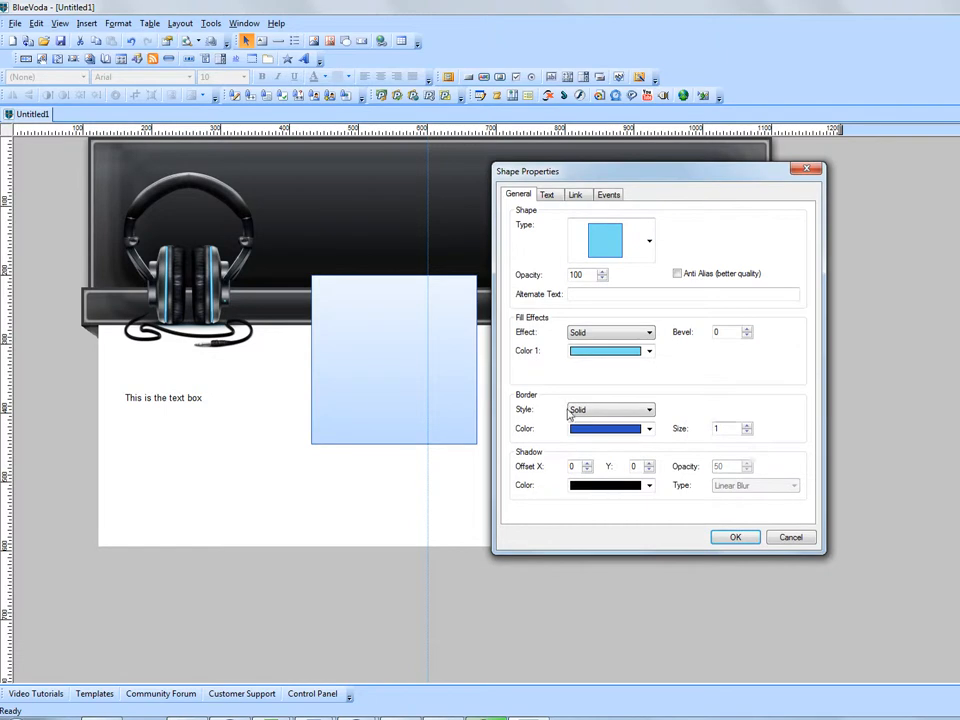
- Set the square's border size to 0, apply the properties, and move the square below the header
{"action": "left_click", "coordinate": [747, 432]}
{"action": "left_click", "coordinate": [577, 197]}
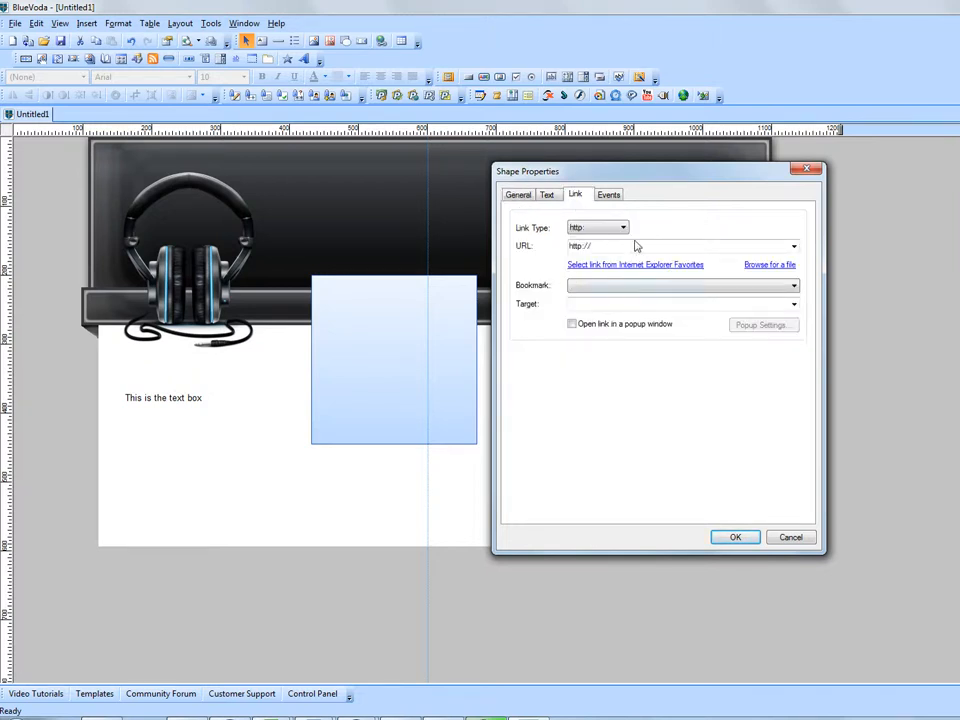
{"action": "left_click", "coordinate": [519, 195]}
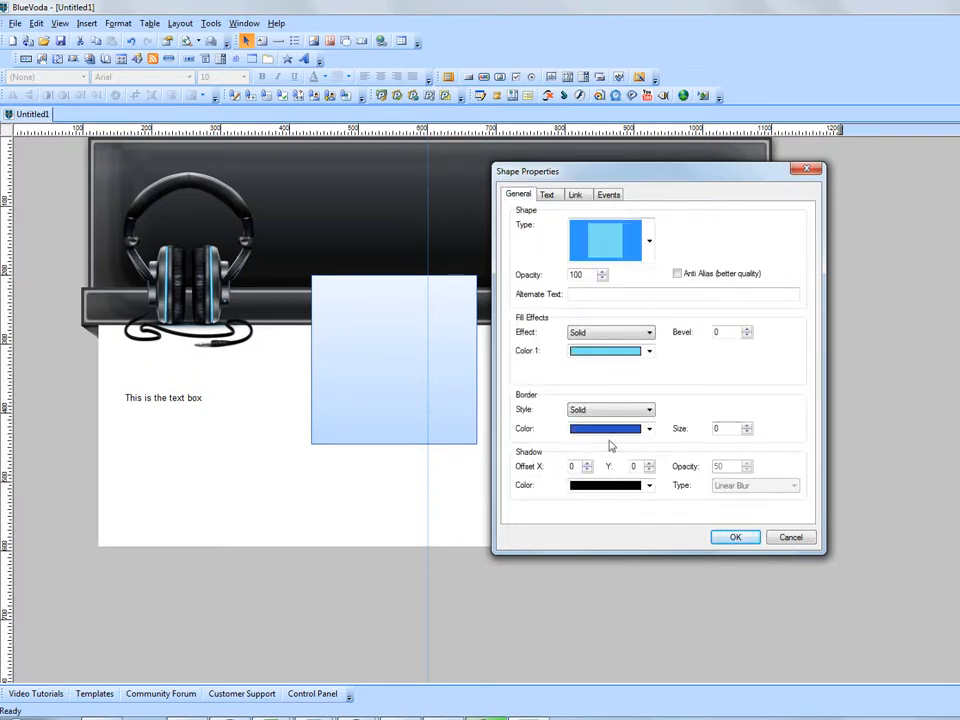
{"action": "left_click", "coordinate": [736, 538]}
{"action": "left_click_drag", "start_coordinate": [389, 375], "coordinate": [327, 448]}
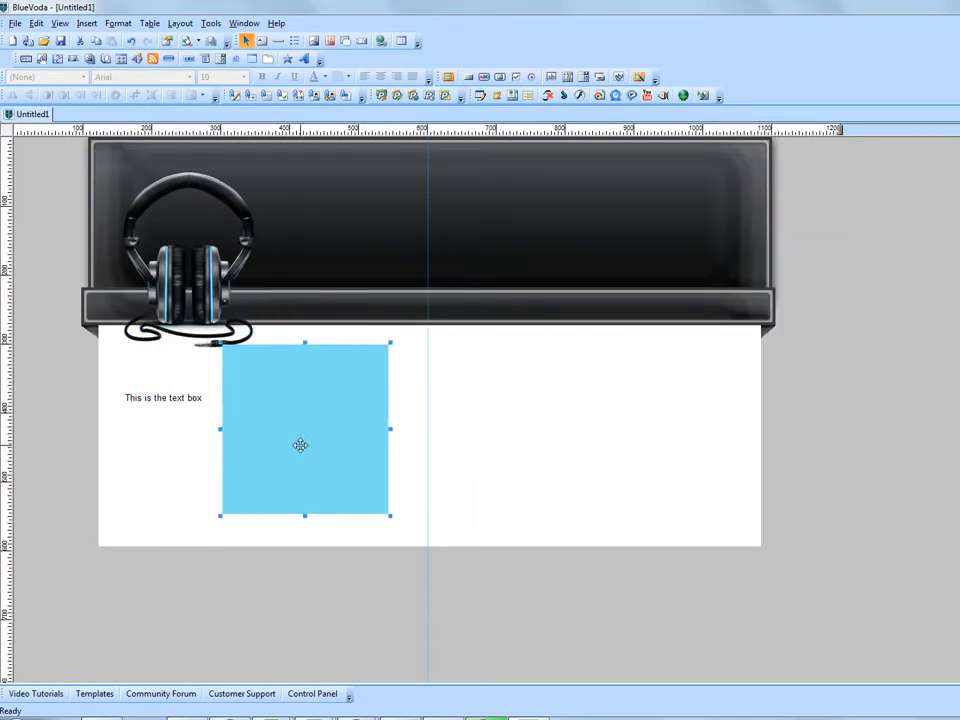
- Bring the text box to the front and move the blue square behind its text
{"action": "left_click", "coordinate": [184, 400]}
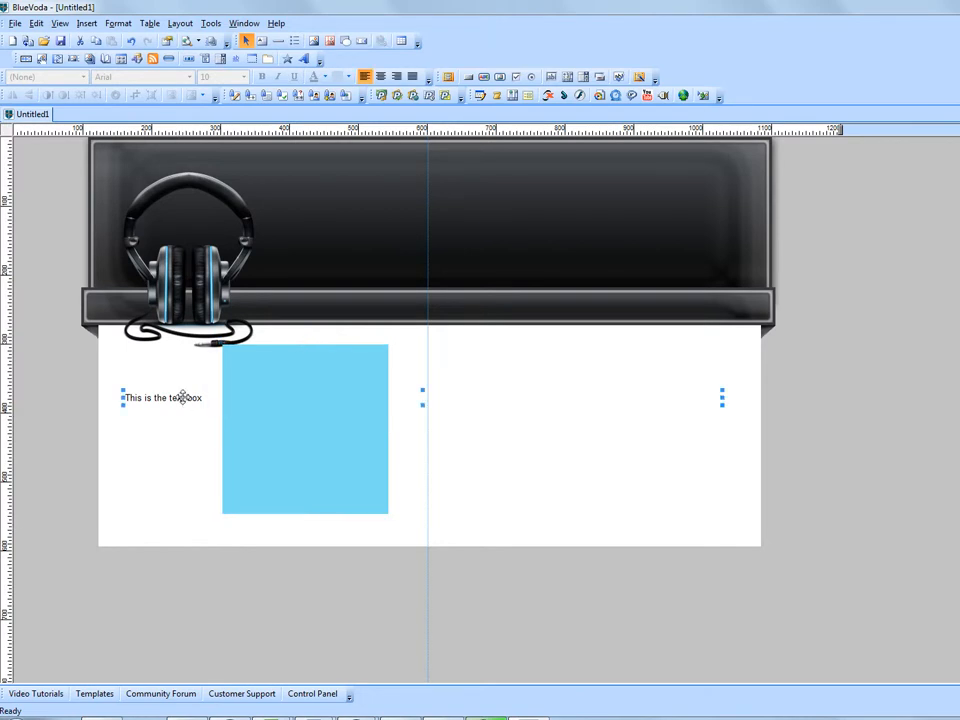
{"action": "left_click", "coordinate": [183, 28]}
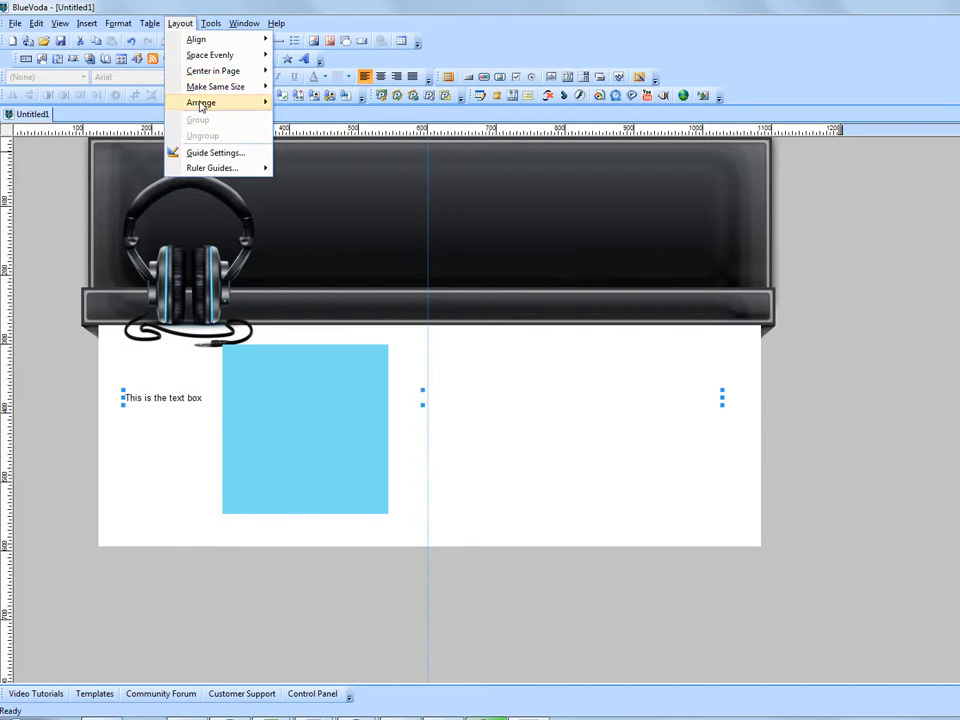
{"action": "mouse_move", "coordinate": [200, 104]}
{"action": "left_click", "coordinate": [320, 106]}
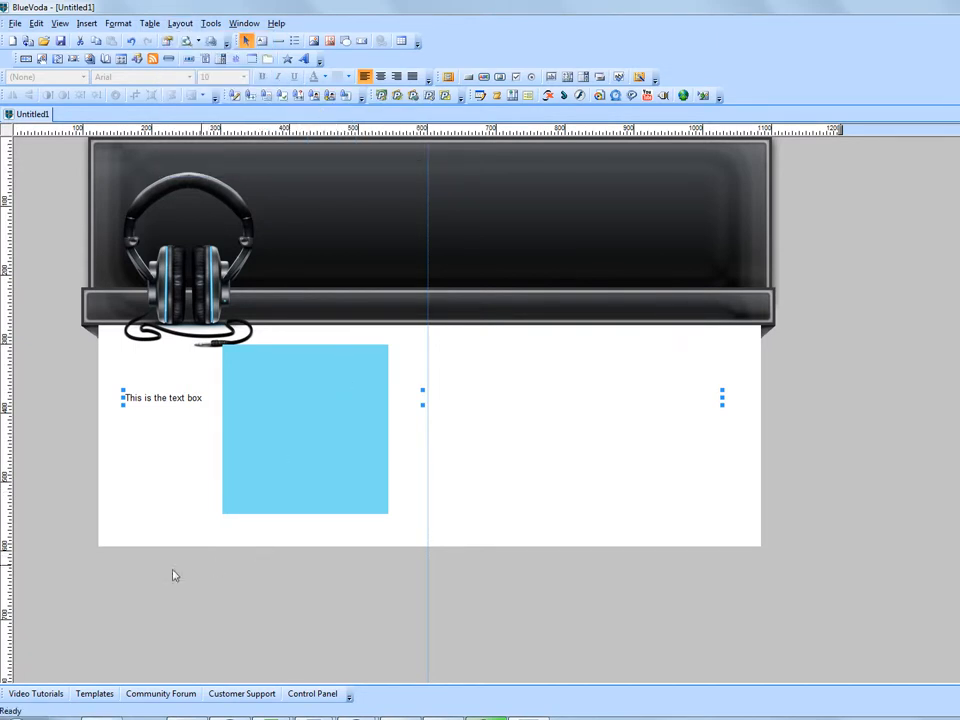
{"action": "left_click", "coordinate": [60, 551]}
{"action": "left_click", "coordinate": [317, 505]}
{"action": "left_click_drag", "start_coordinate": [317, 505], "coordinate": [215, 488]}
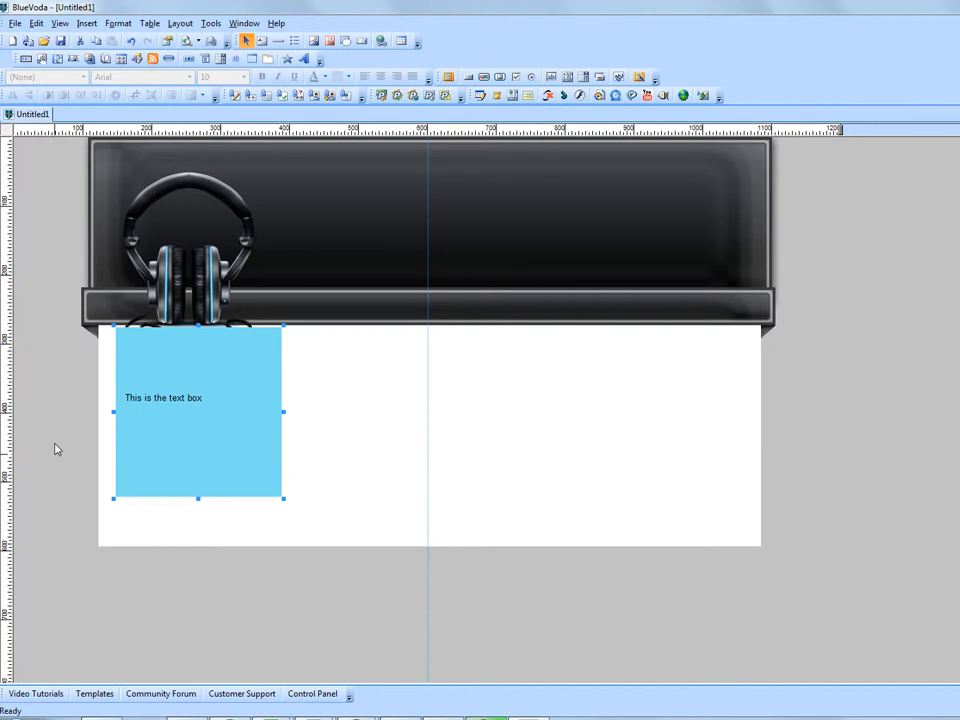
- Place vertical ruler guides along the left and right edges of the white content area
{"action": "left_click", "coordinate": [58, 266]}
{"action": "left_click_drag", "start_coordinate": [6, 240], "coordinate": [98, 242]}
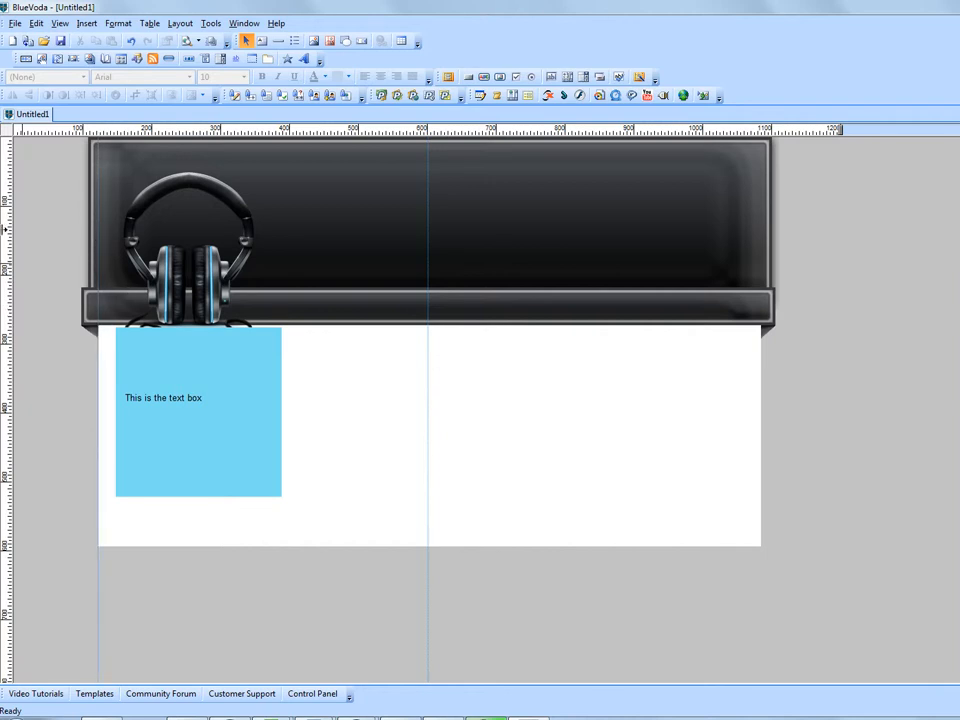
{"action": "left_click_drag", "start_coordinate": [7, 229], "coordinate": [761, 274]}
- Add a horizontal guide along the header's lower edge and align the blue square to it and the left guide
{"action": "left_click", "coordinate": [243, 484]}
{"action": "mouse_move", "coordinate": [251, 465]}
{"action": "left_mouse_down"}
{"action": "mouse_move", "coordinate": [238, 476]}
{"action": "mouse_move", "coordinate": [239, 467]}
{"action": "left_mouse_up"}
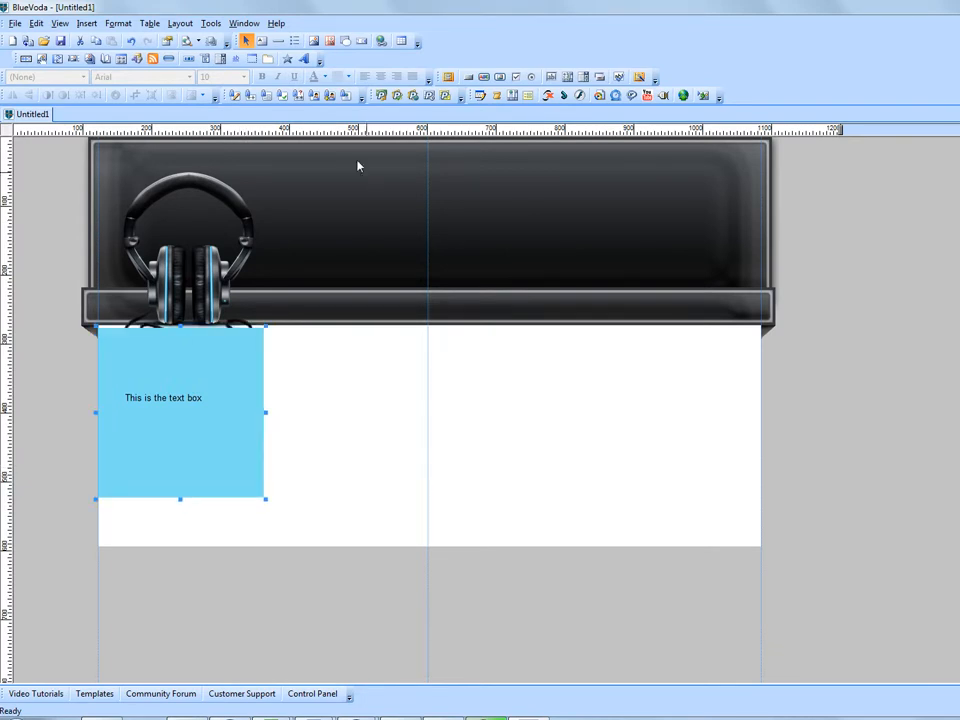
{"action": "left_click_drag", "start_coordinate": [352, 128], "coordinate": [370, 325]}
{"action": "left_click_drag", "start_coordinate": [210, 461], "coordinate": [212, 463]}
- Stretch the blue shape to the right guide and extend it downward past the end of the white area
{"action": "left_click_drag", "start_coordinate": [266, 409], "coordinate": [763, 418]}
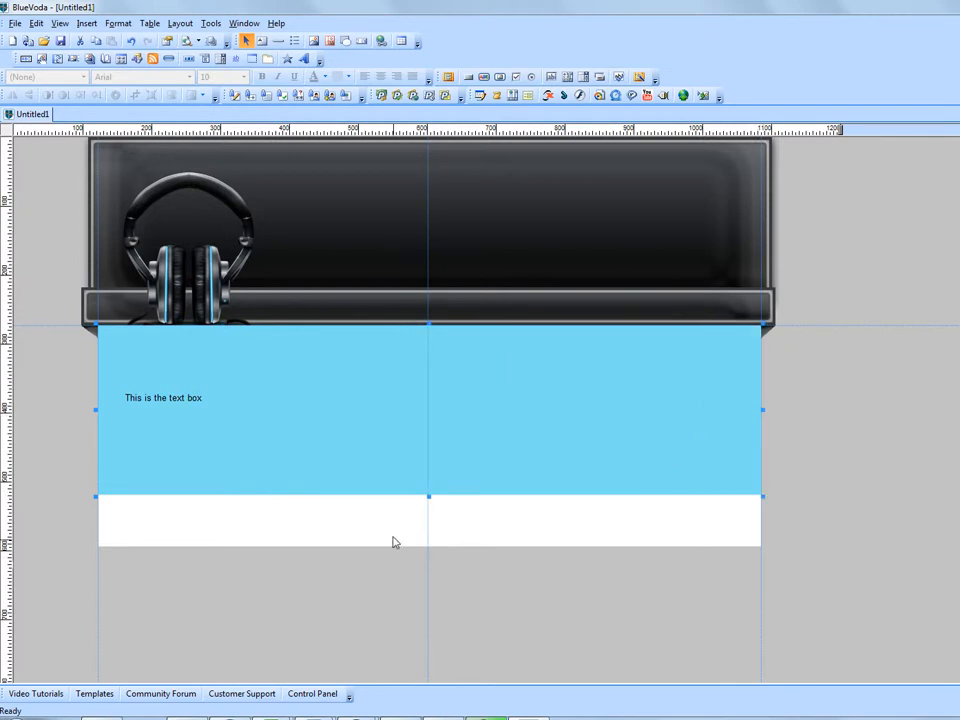
{"action": "left_click_drag", "start_coordinate": [430, 495], "coordinate": [427, 664]}
{"action": "scroll", "coordinate": [909, 454], "scroll_direction": "down", "scroll_amount": 3}
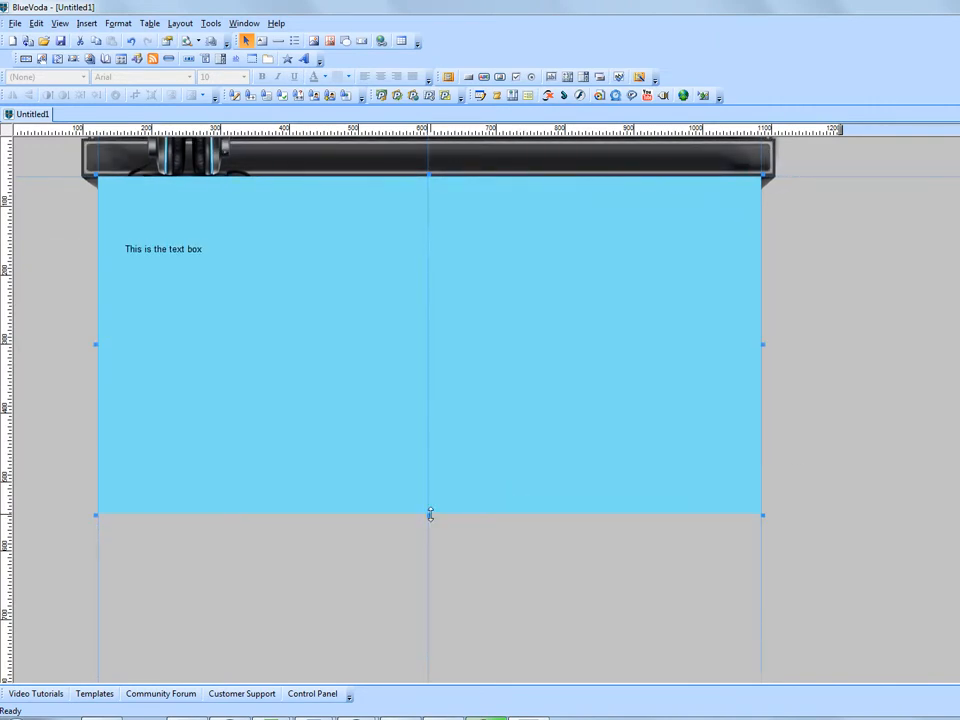
{"action": "left_click_drag", "start_coordinate": [430, 519], "coordinate": [446, 619]}
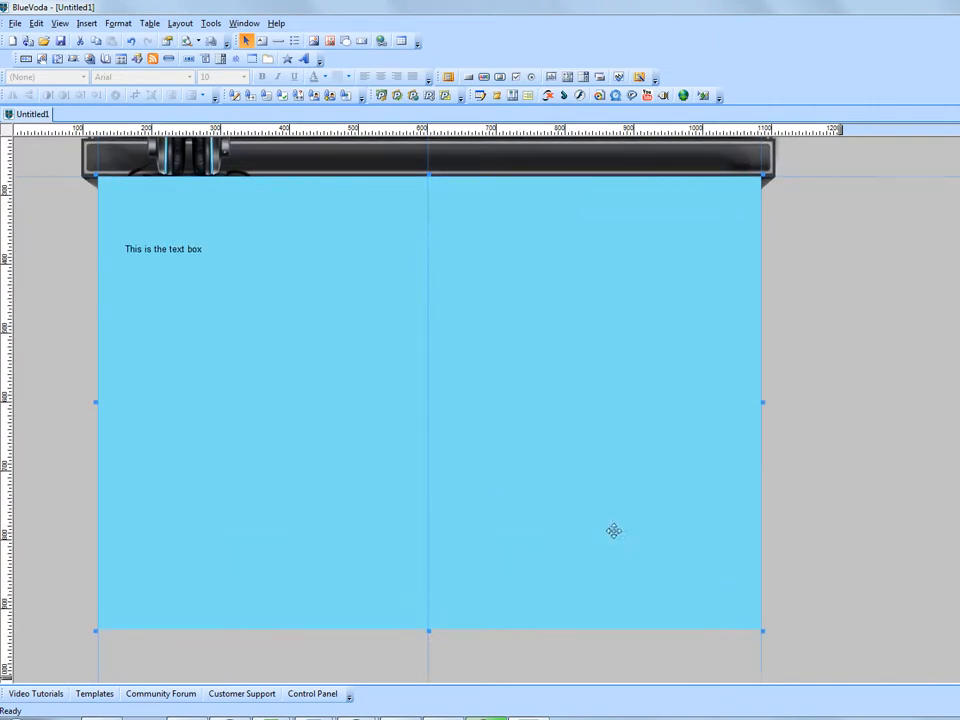
{"action": "left_click", "coordinate": [808, 386]}
- Bring the headphones image to the front so its cable lies over the blue shape
{"action": "scroll", "coordinate": [806, 379], "scroll_direction": "up", "scroll_amount": 3}
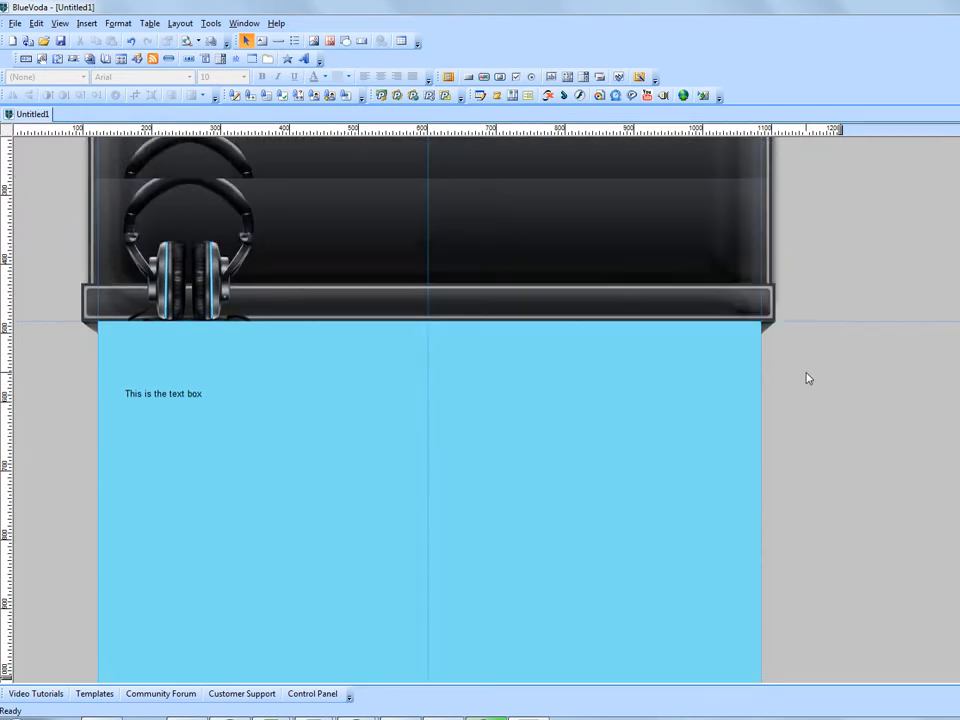
{"action": "left_click", "coordinate": [207, 290]}
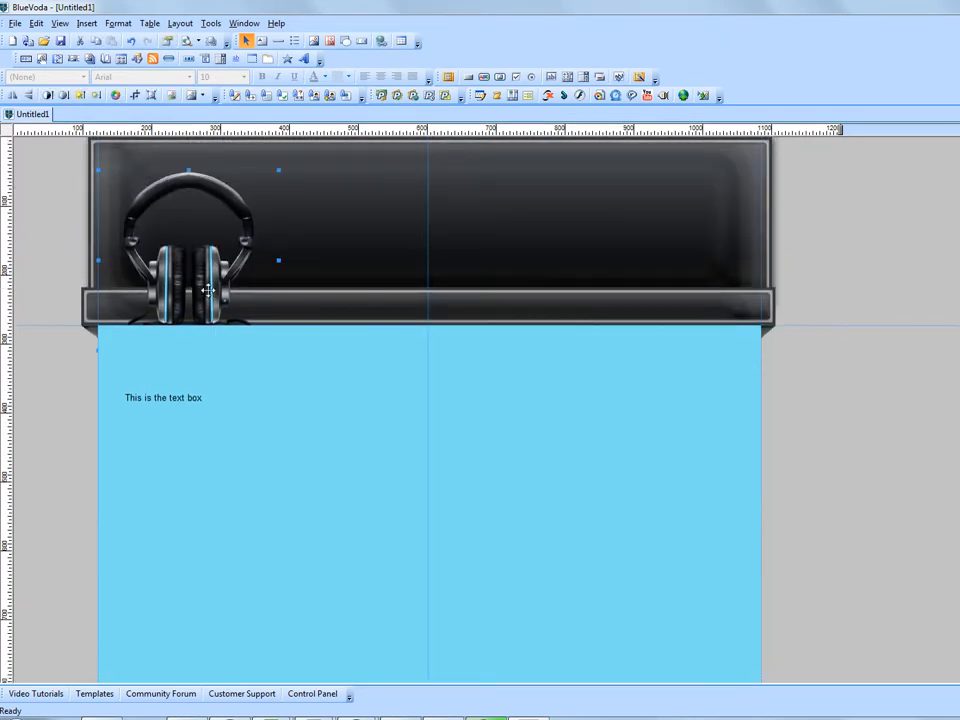
{"action": "left_click", "coordinate": [182, 25]}
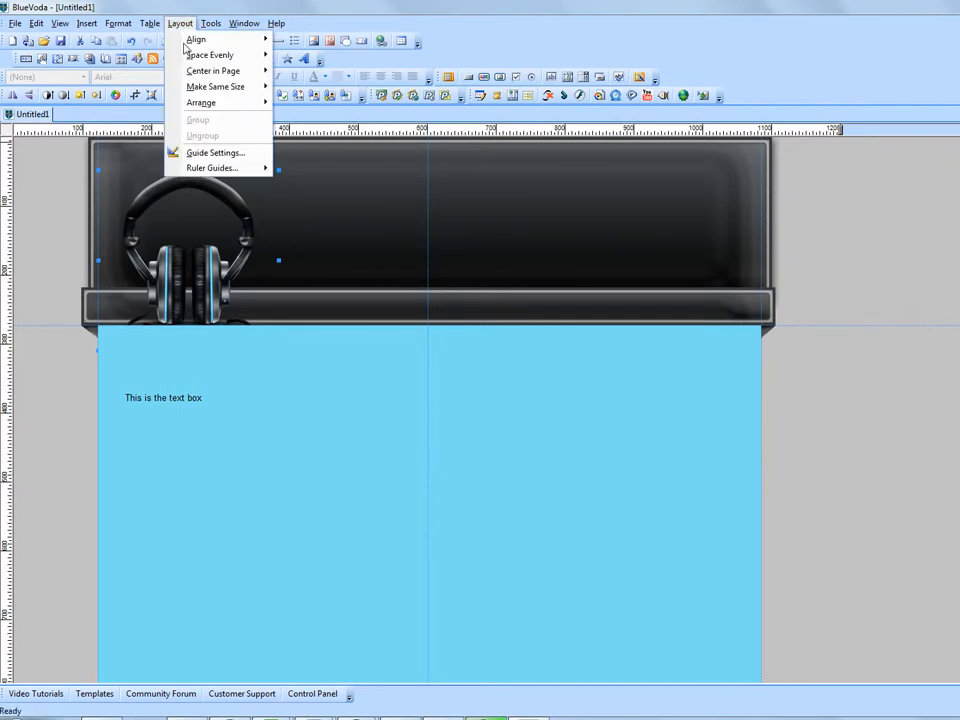
{"action": "mouse_move", "coordinate": [228, 108]}
{"action": "left_click", "coordinate": [313, 103]}
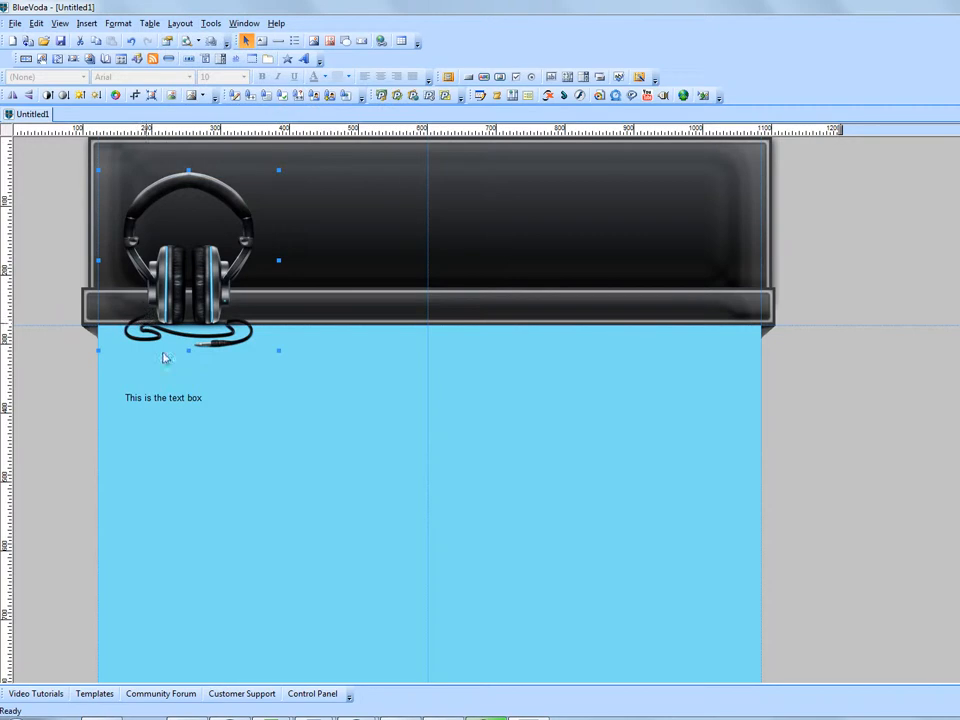
{"action": "left_click", "coordinate": [53, 456]}
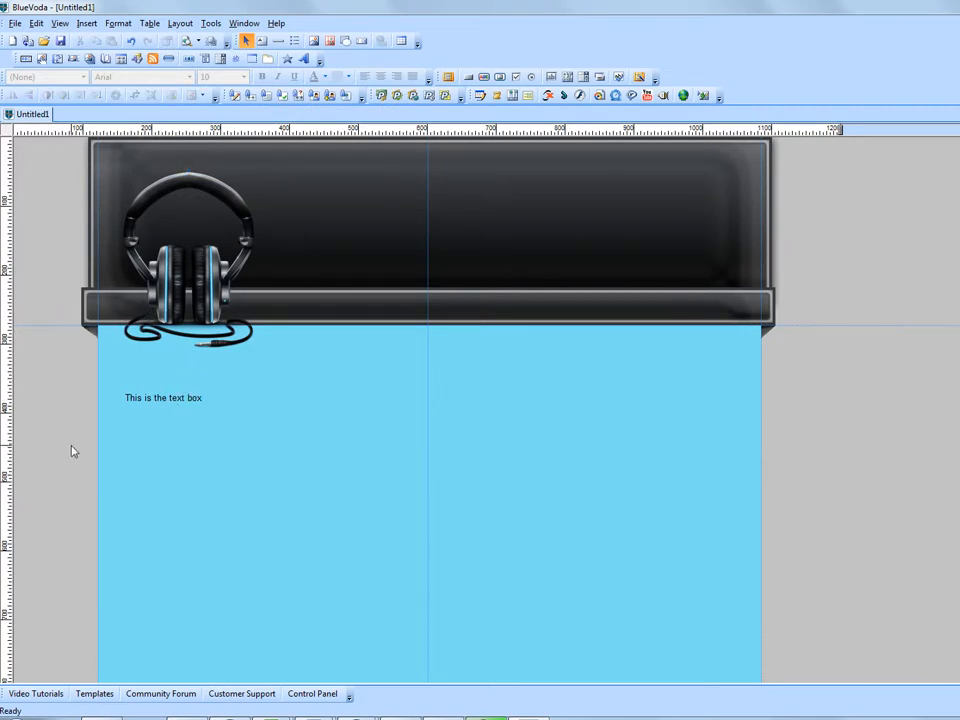
- Nudge the headphones image slightly up and to the left within the header
{"action": "left_click", "coordinate": [204, 283]}
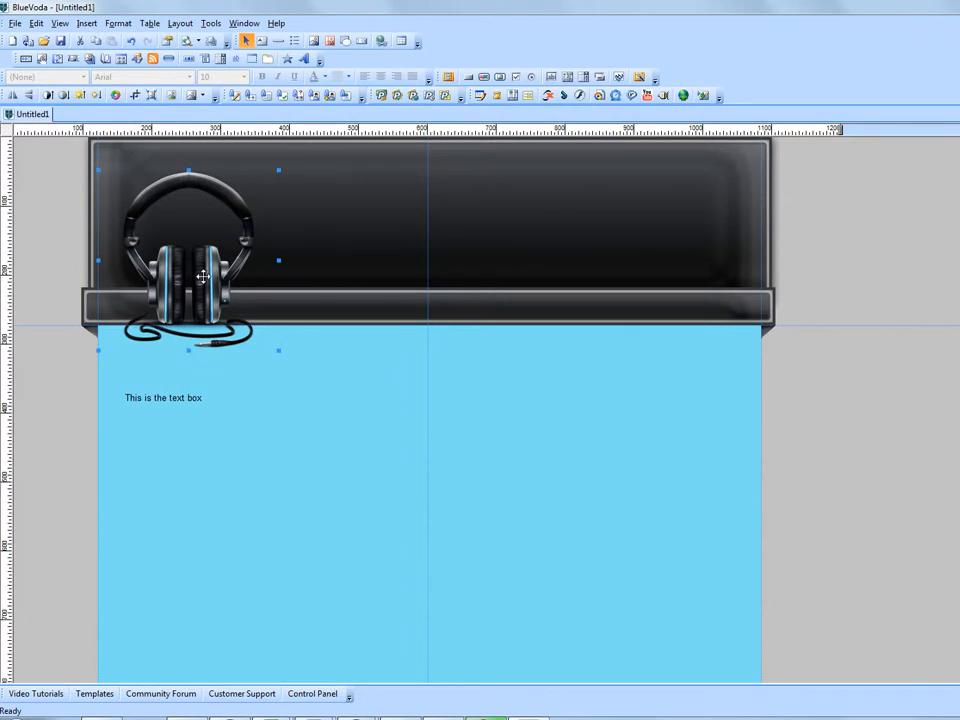
{"action": "key", "text": "Up"}
{"action": "key", "text": "Up"}
{"action": "key", "text": "Up"}
{"action": "key", "text": "Up"}
{"action": "key", "text": "Up"}
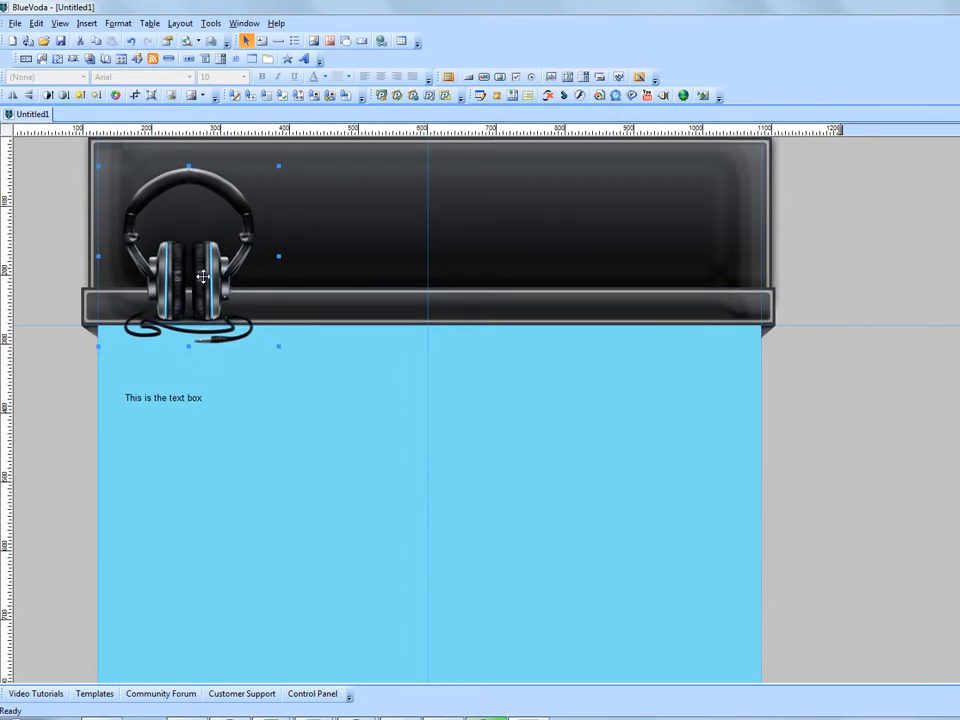
{"action": "key", "text": "Left"}
{"action": "key", "text": "Left"}
{"action": "key", "text": "Left"}
{"action": "key", "text": "Left"}
{"action": "key", "text": "Left"}
{"action": "key", "text": "Left"}
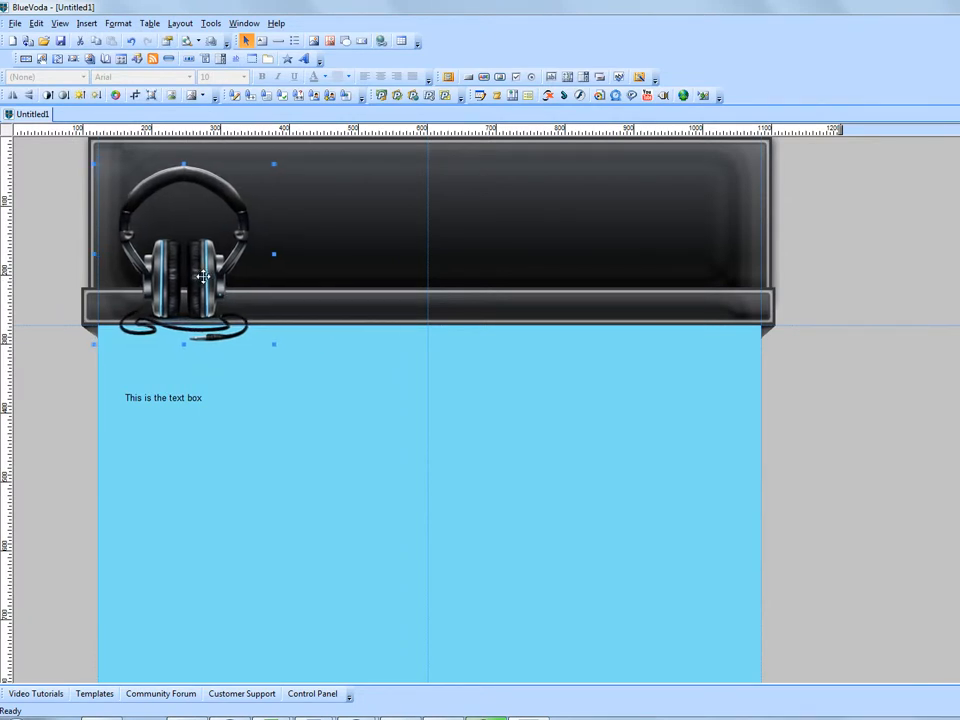
{"action": "key", "text": "Up"}
{"action": "key", "text": "Up"}
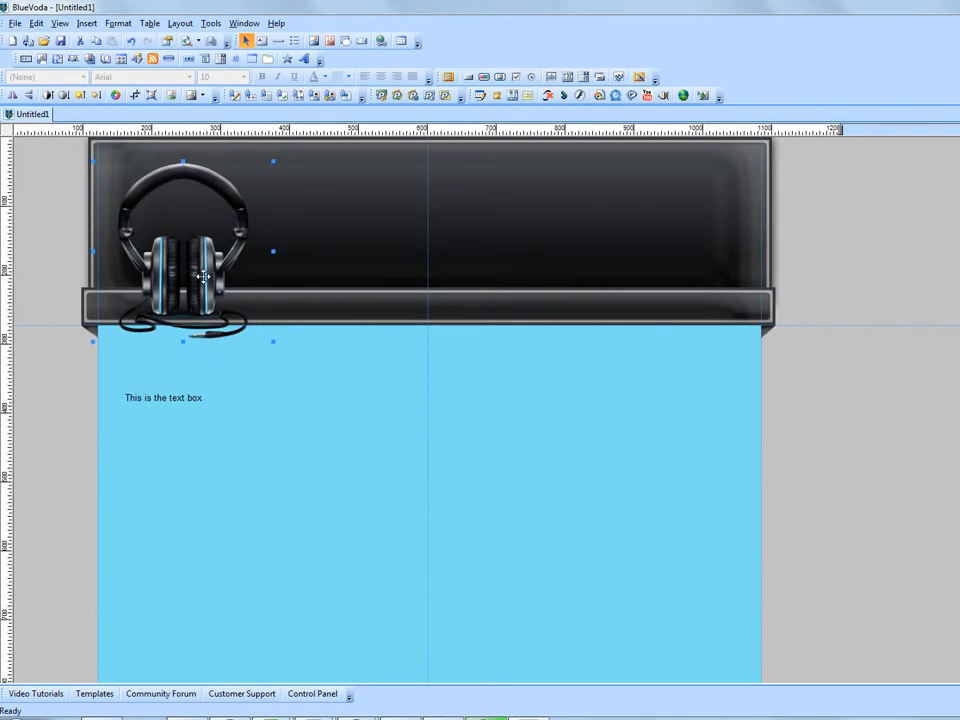
{"action": "left_click", "coordinate": [33, 487]}
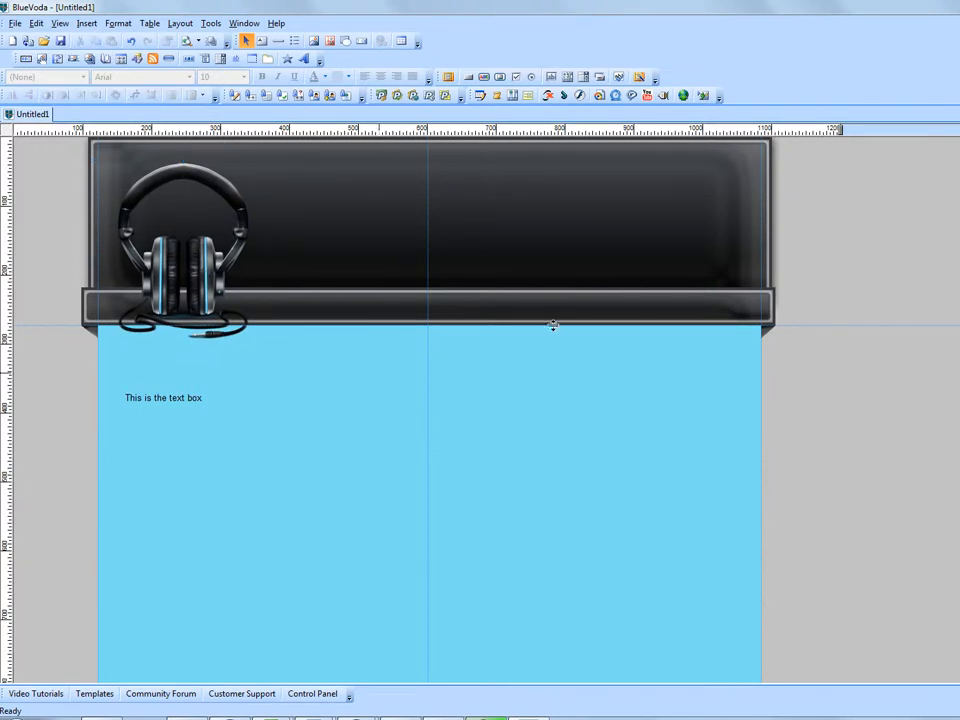
- Change the blue background shape's solid fill color to white
{"action": "double_click", "coordinate": [530, 448]}
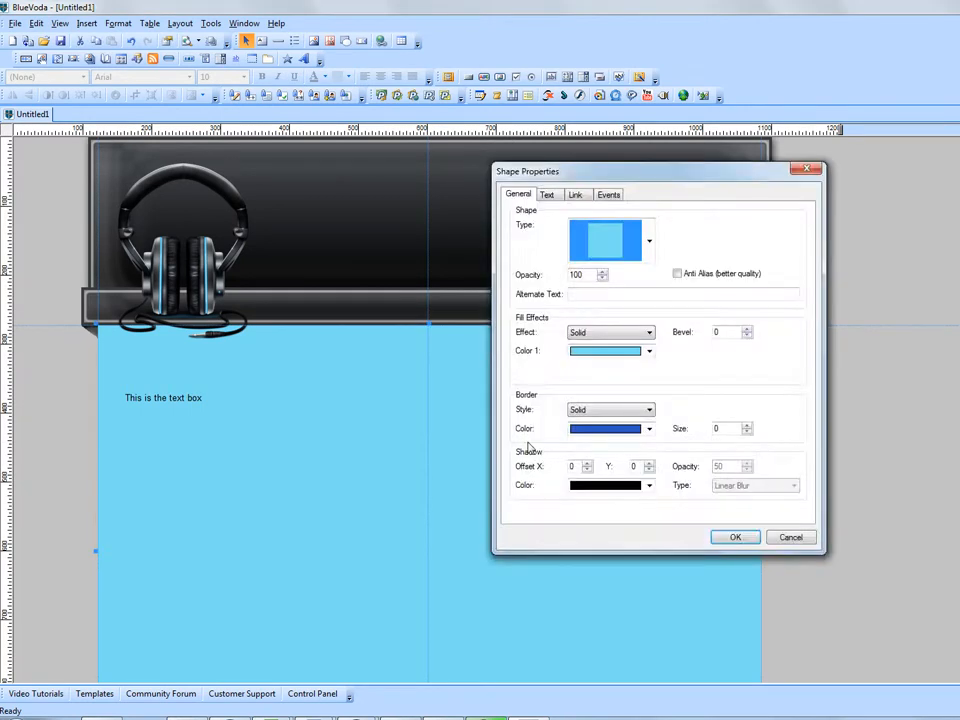
{"action": "left_click", "coordinate": [649, 351]}
{"action": "left_click", "coordinate": [671, 421]}
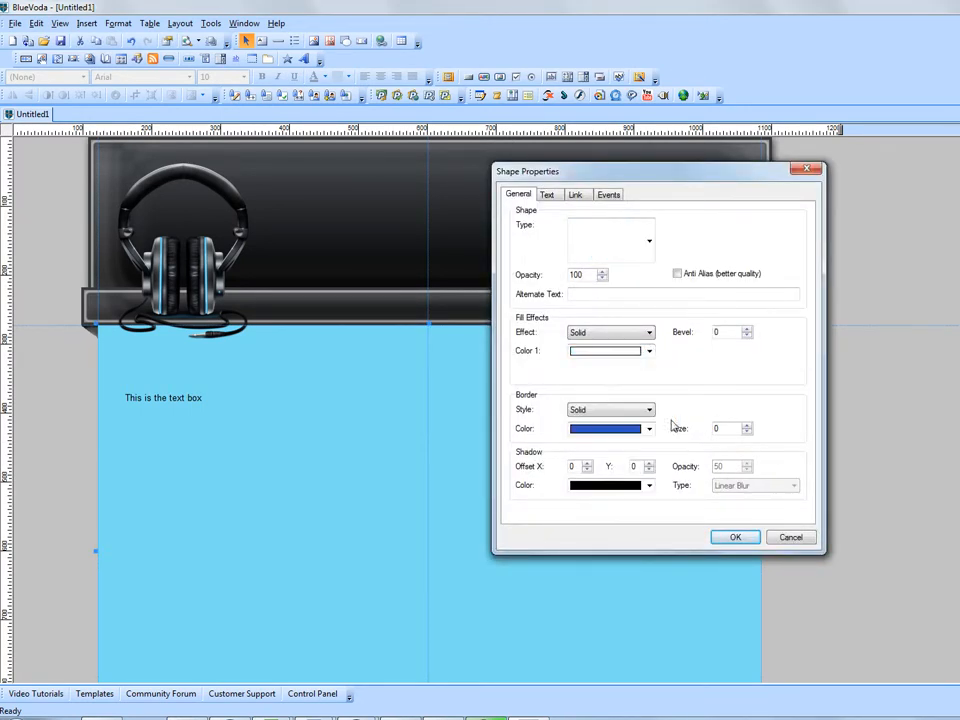
{"action": "left_click", "coordinate": [724, 538]}
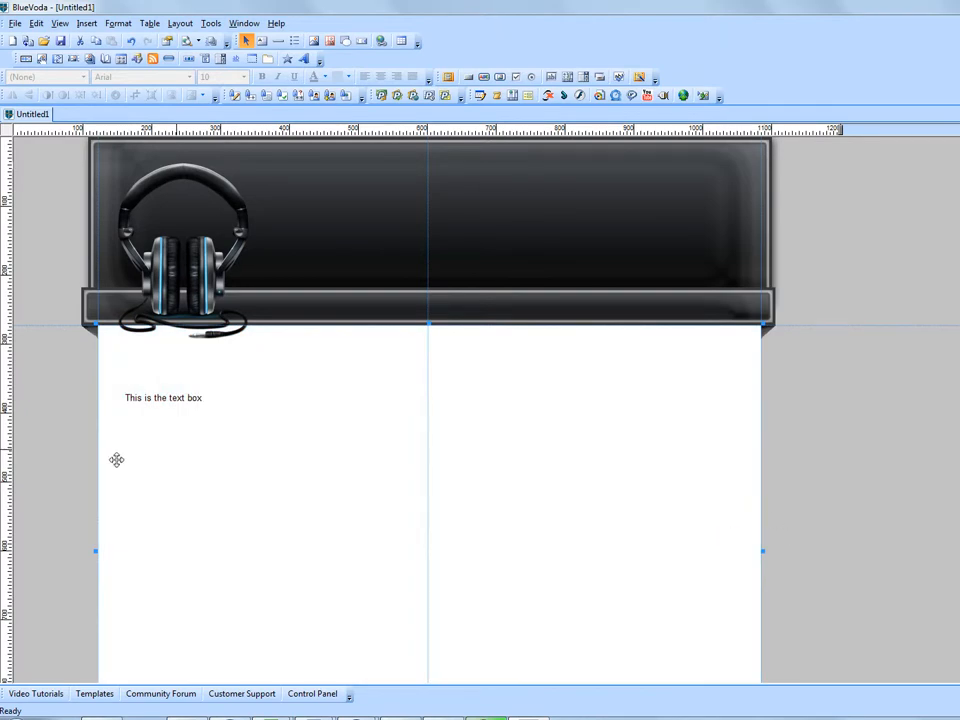
{"action": "left_click", "coordinate": [49, 454]}
- Insert the dice-facebook48pxl image from the web2icons Icons folder inside buttons and place it near the header's lower right corner
{"action": "left_click", "coordinate": [315, 43]}
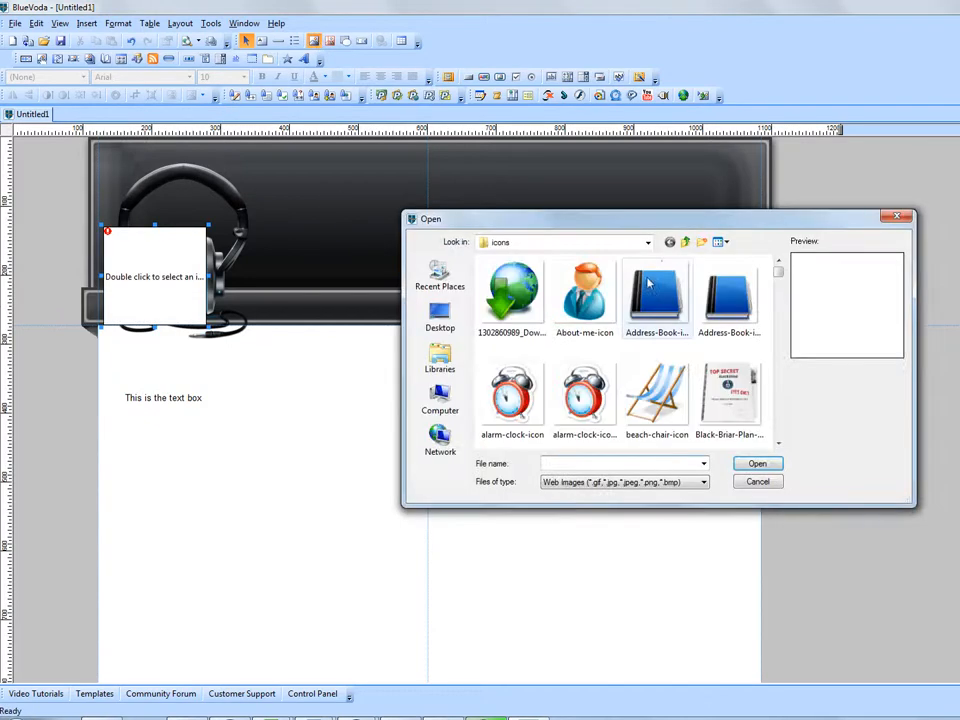
{"action": "left_click", "coordinate": [648, 243]}
{"action": "left_click", "coordinate": [537, 367]}
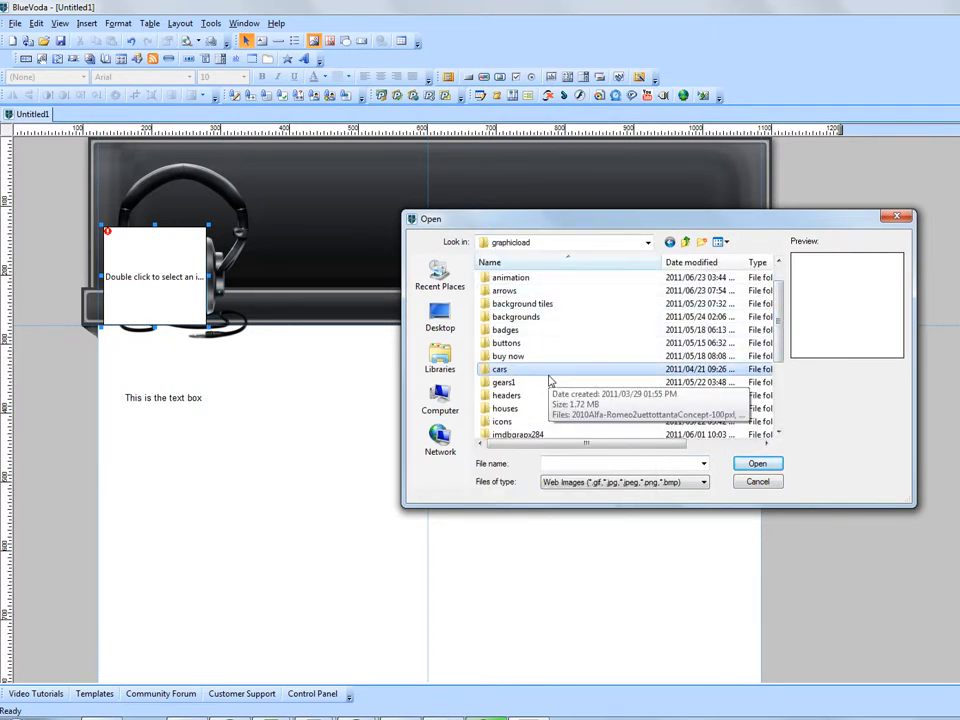
{"action": "left_click", "coordinate": [490, 346]}
{"action": "double_click", "coordinate": [490, 346]}
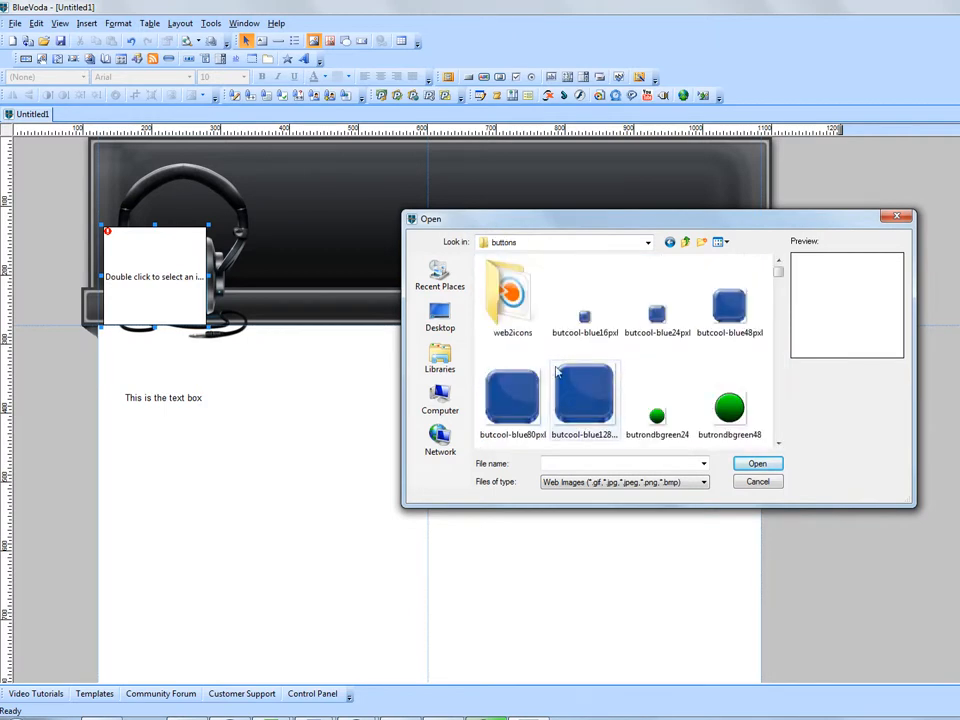
{"action": "double_click", "coordinate": [510, 298]}
{"action": "double_click", "coordinate": [505, 298]}
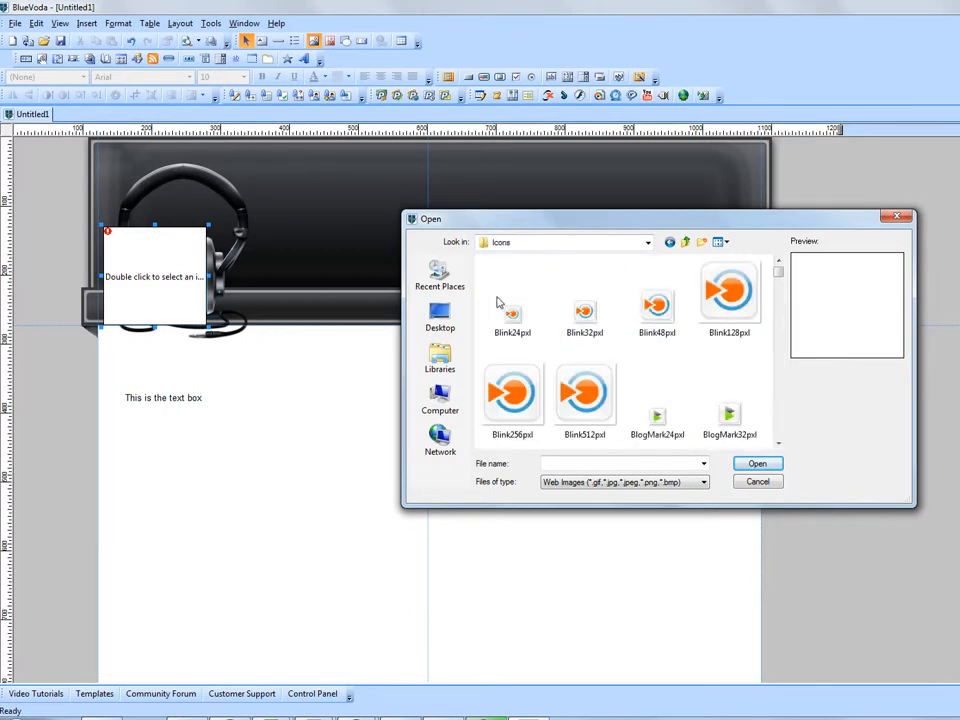
{"action": "left_click_drag", "start_coordinate": [781, 278], "coordinate": [778, 307]}
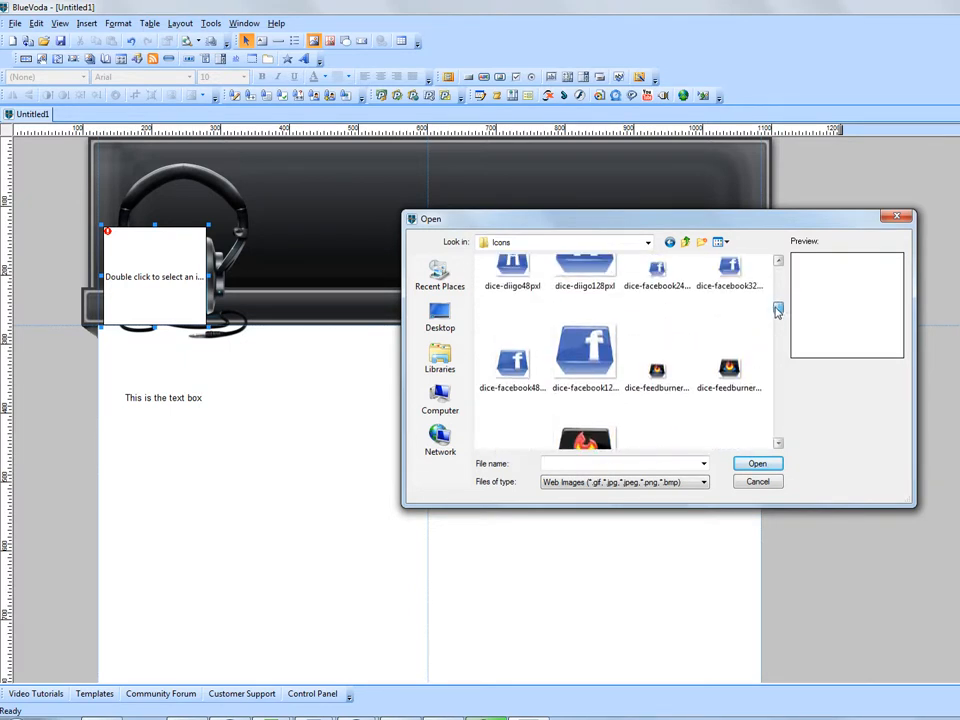
{"action": "left_click", "coordinate": [512, 355]}
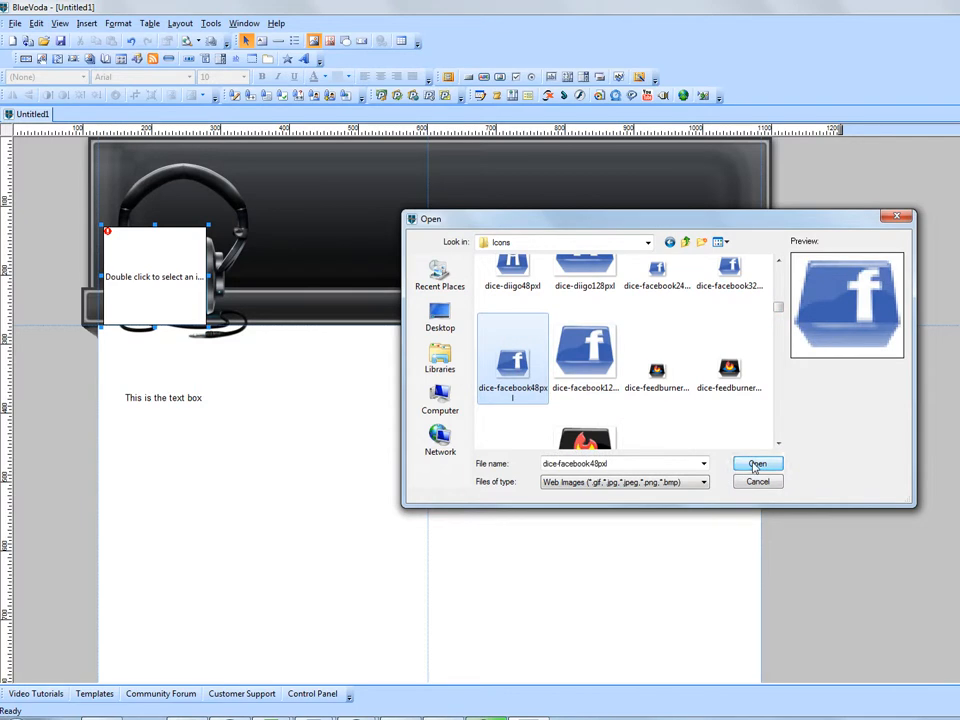
{"action": "left_click", "coordinate": [755, 464]}
{"action": "left_click_drag", "start_coordinate": [120, 240], "coordinate": [737, 266]}
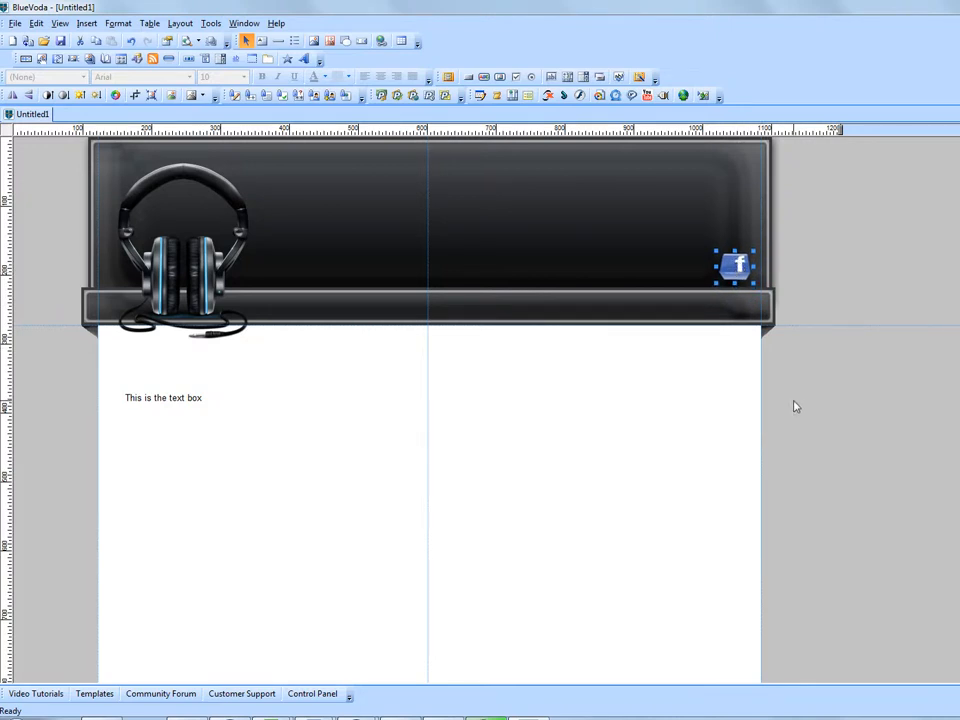
- Review the link options in the Facebook icon's image properties, leaving the URL without an address
{"action": "double_click", "coordinate": [740, 265]}
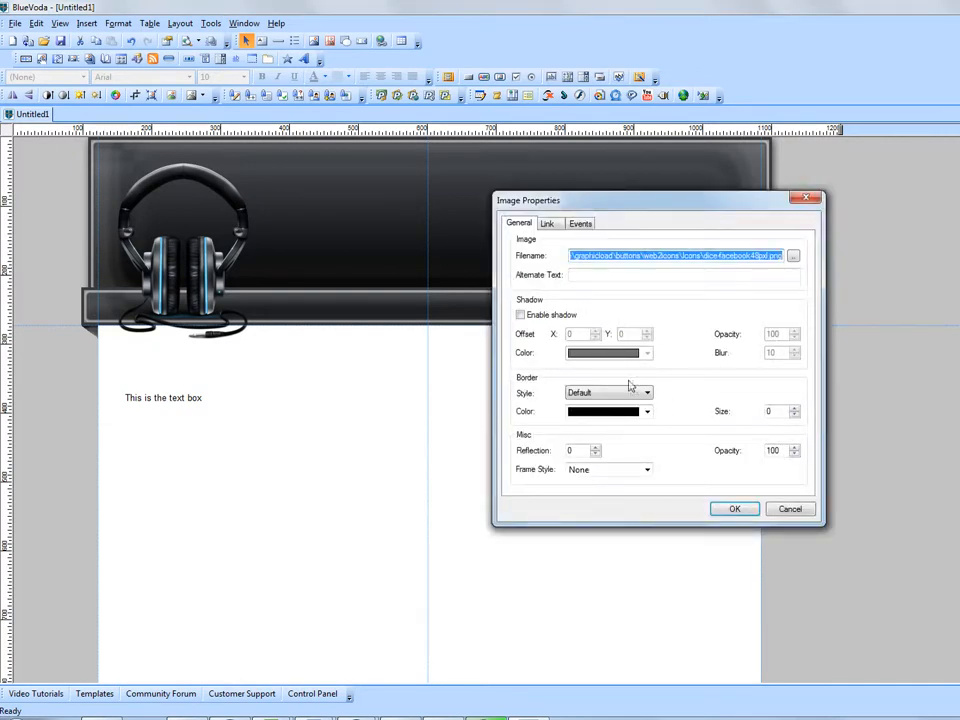
{"action": "left_click", "coordinate": [556, 226]}
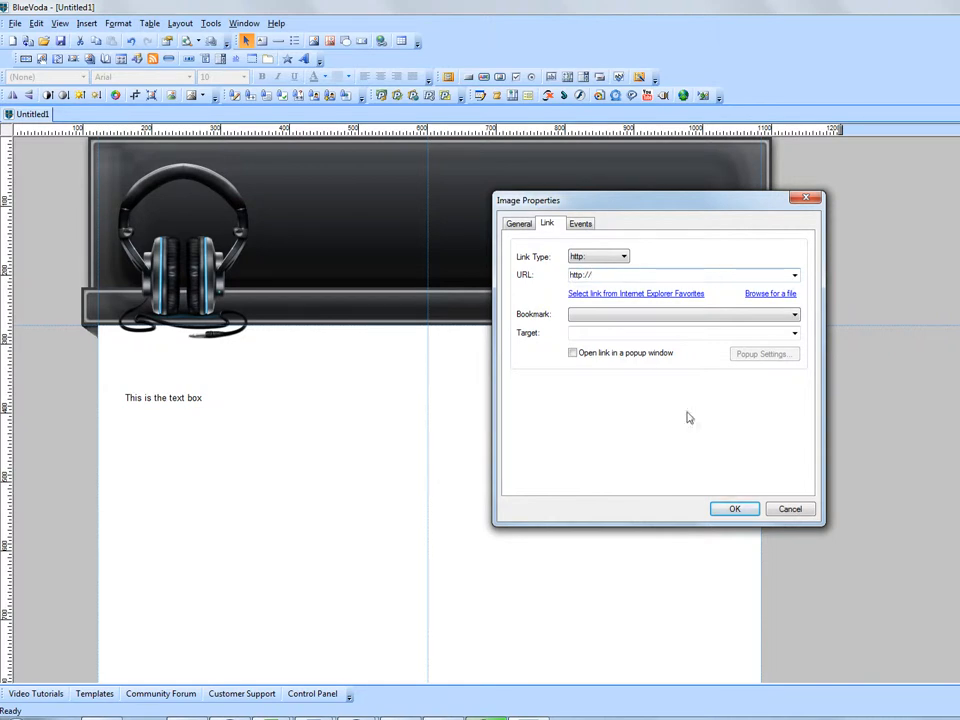
{"action": "left_click", "coordinate": [733, 510]}
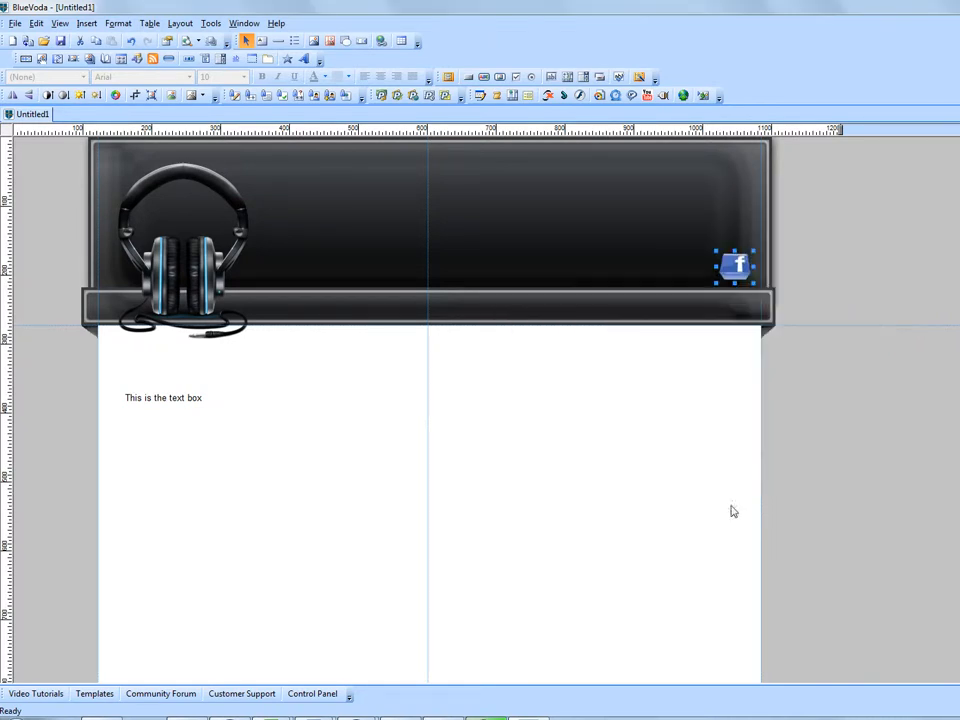
{"action": "left_click", "coordinate": [54, 431]}
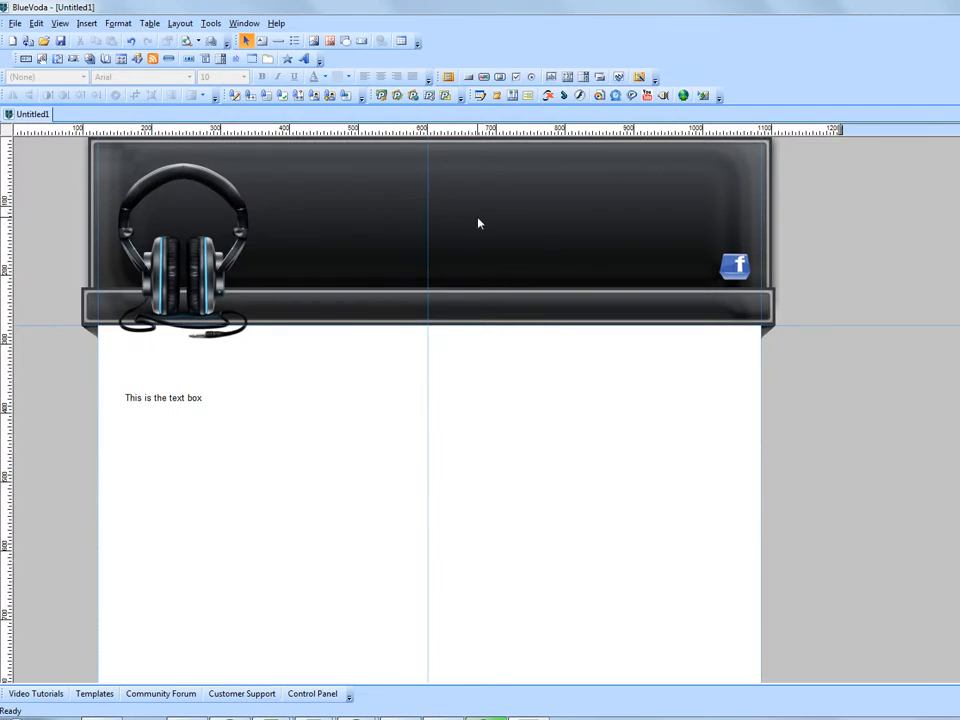
- Add text art to the header beside the headphones and set its text to SoundTrack.com
{"action": "left_click", "coordinate": [306, 60]}
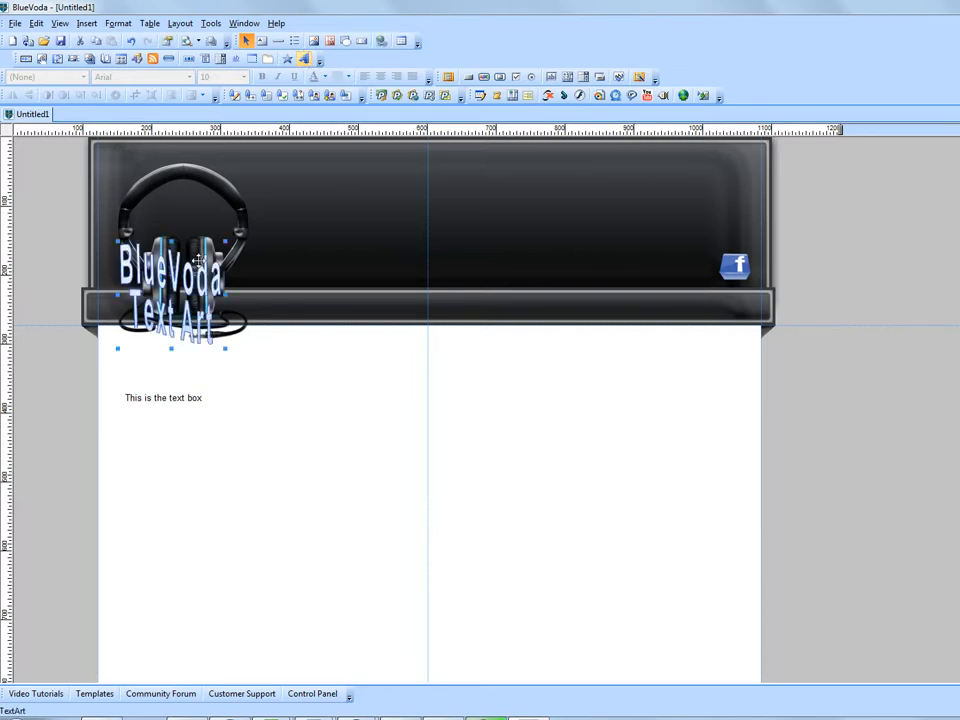
{"action": "left_click_drag", "start_coordinate": [254, 261], "coordinate": [338, 213]}
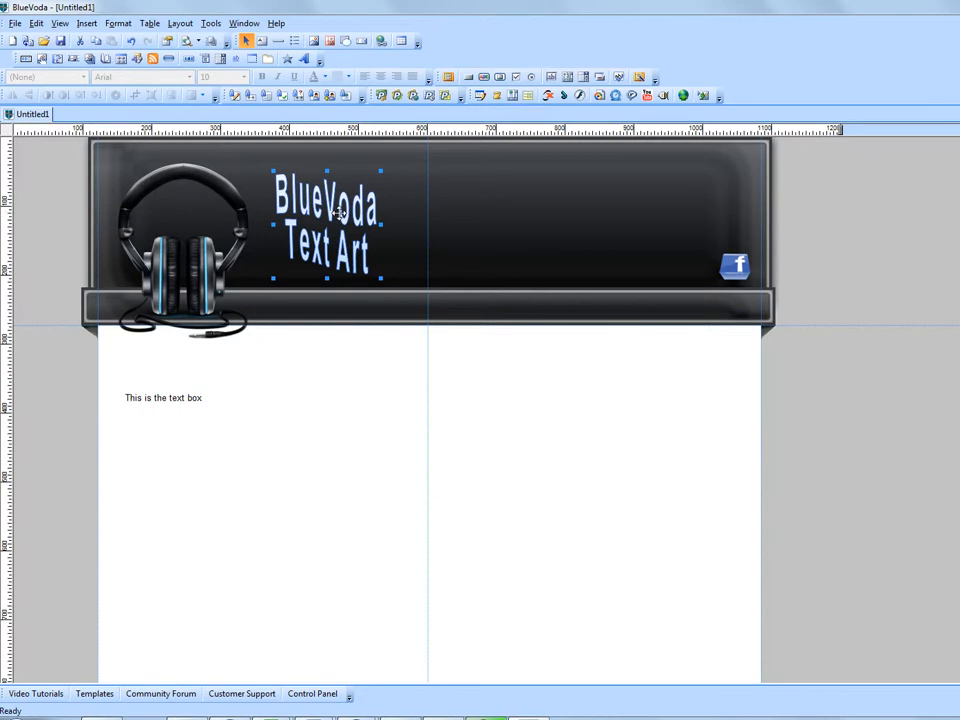
{"action": "double_click", "coordinate": [338, 213]}
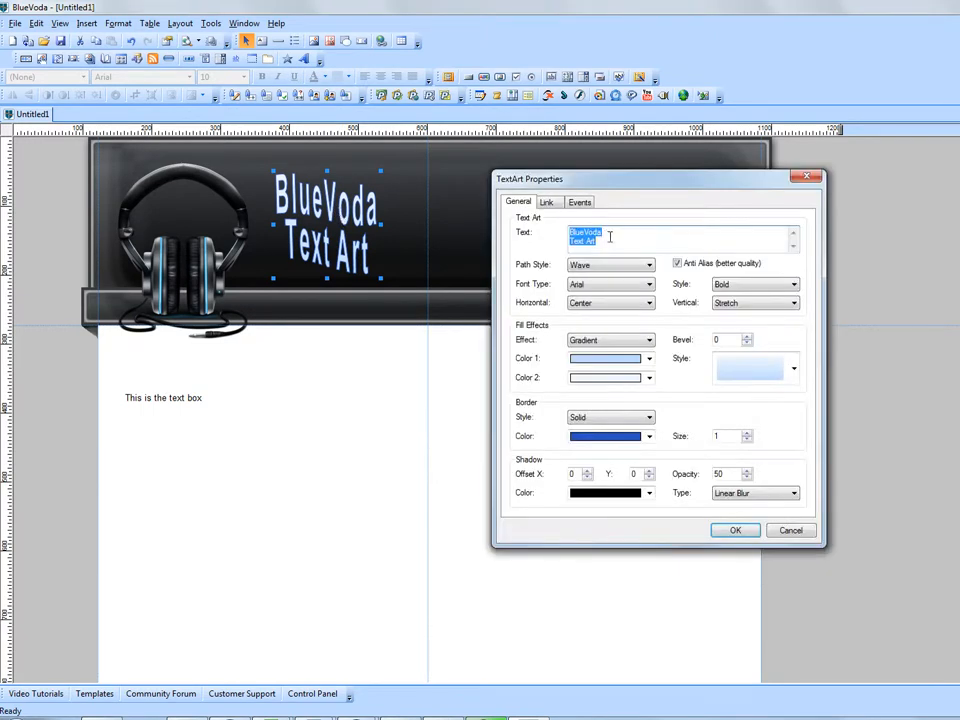
{"action": "type", "text": "Sound Track.com"}
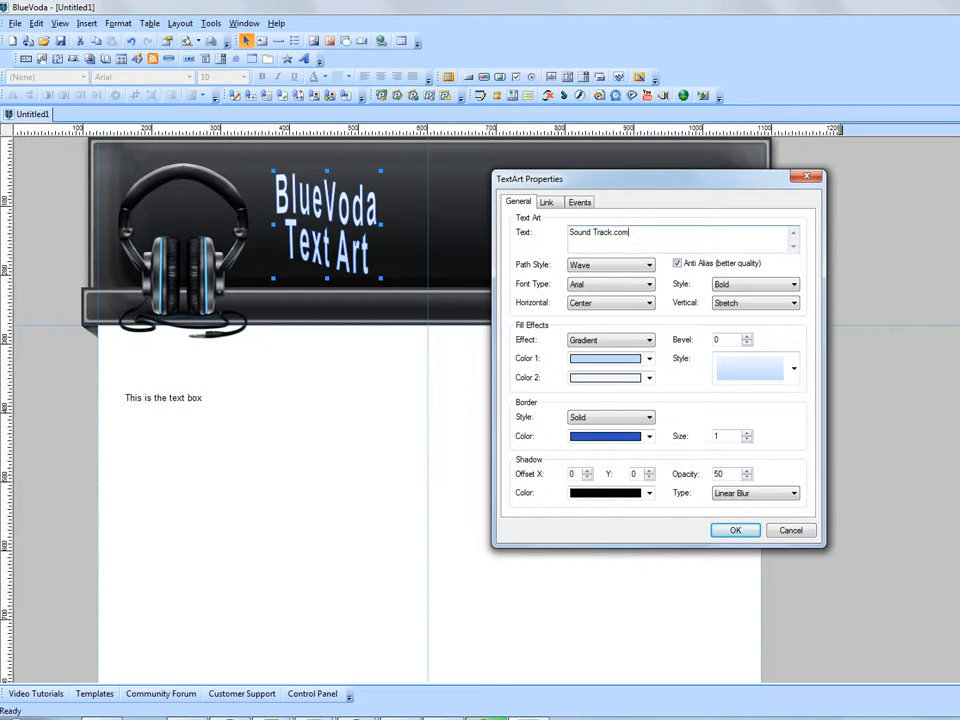
{"action": "key", "text": "BackSpace"}
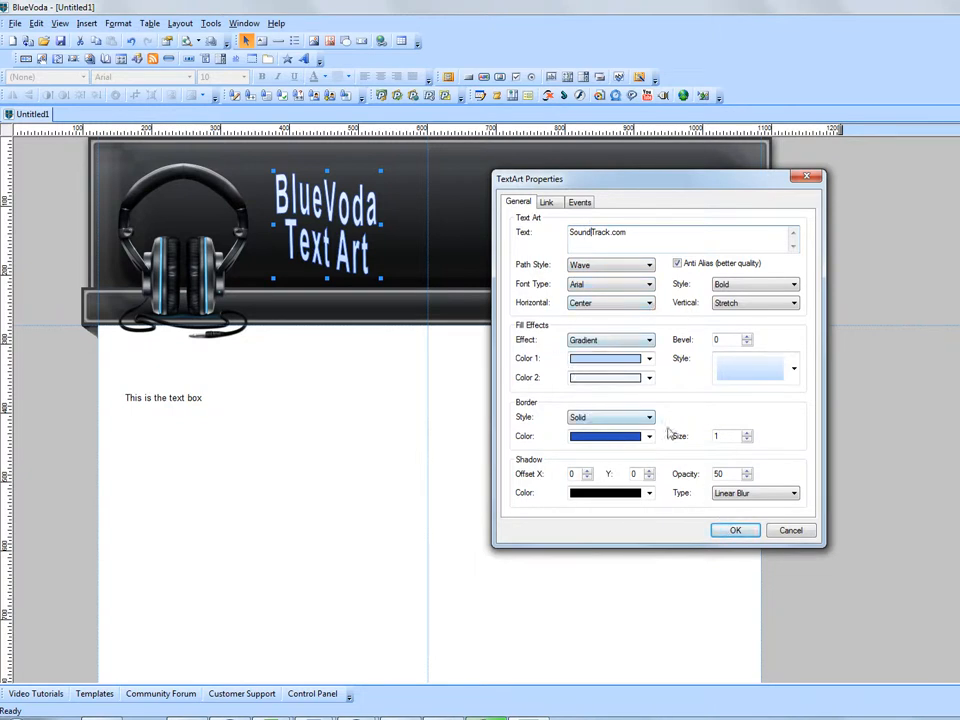
- Set the text art's border color to black with size 1
{"action": "left_click", "coordinate": [746, 439]}
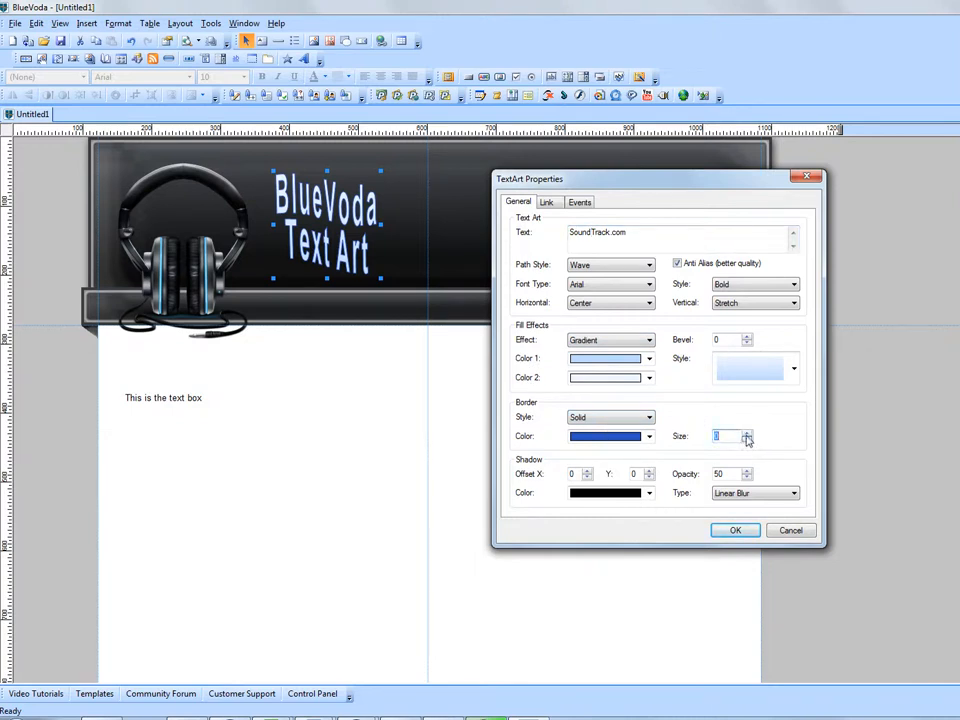
{"action": "left_click", "coordinate": [634, 440]}
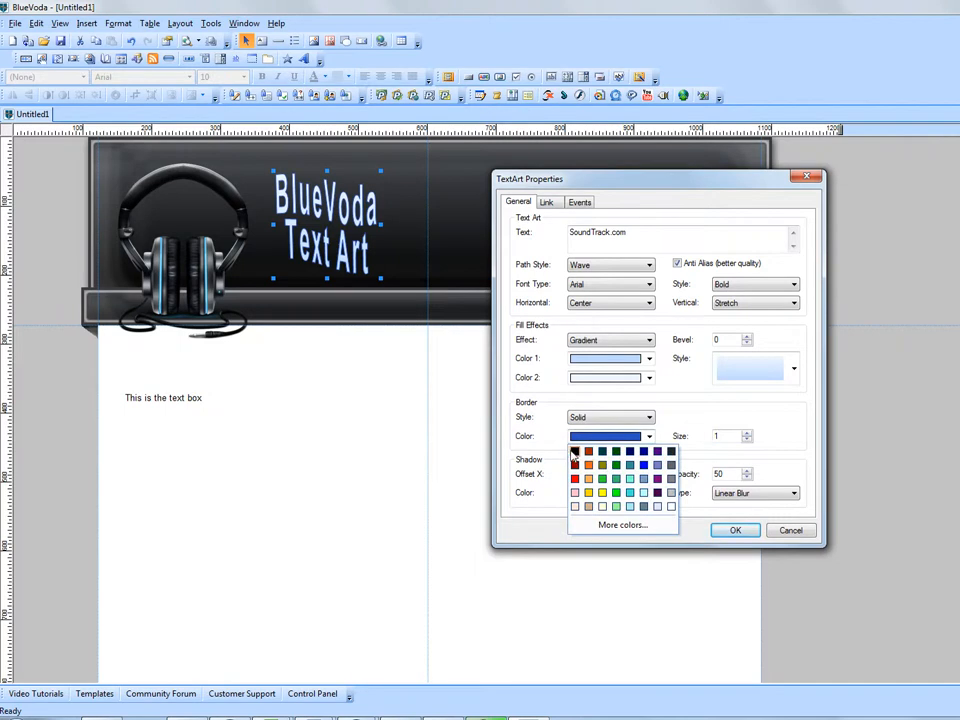
{"action": "left_click", "coordinate": [574, 452]}
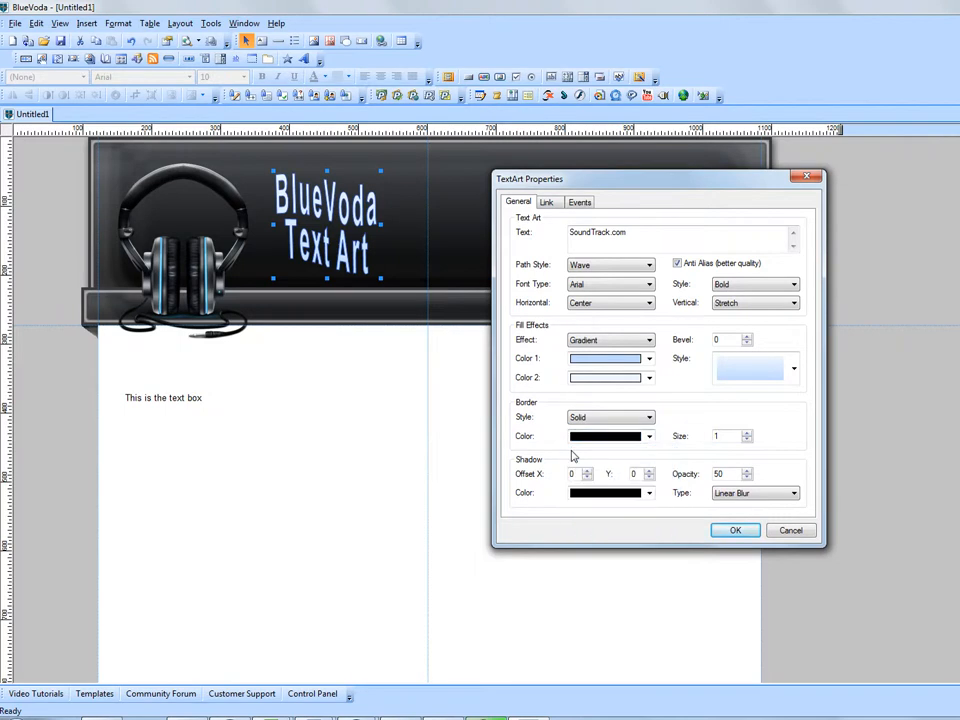
- Set the text art's first gradient color to the light blue sampled from the headphones' trim
{"action": "left_click", "coordinate": [590, 363]}
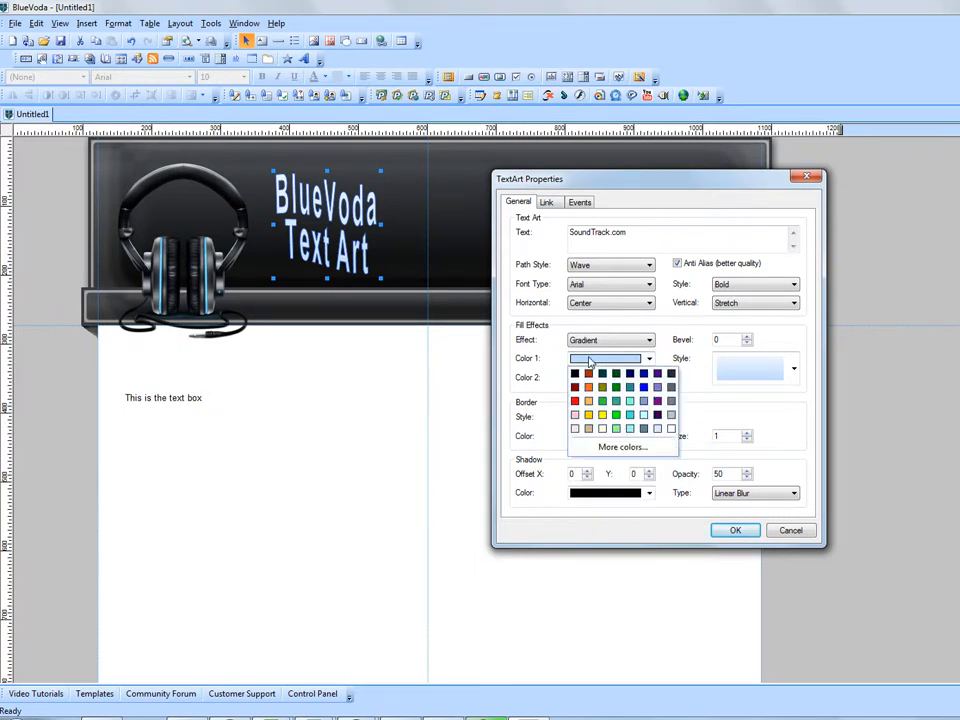
{"action": "left_click", "coordinate": [613, 449]}
{"action": "left_click", "coordinate": [799, 368]}
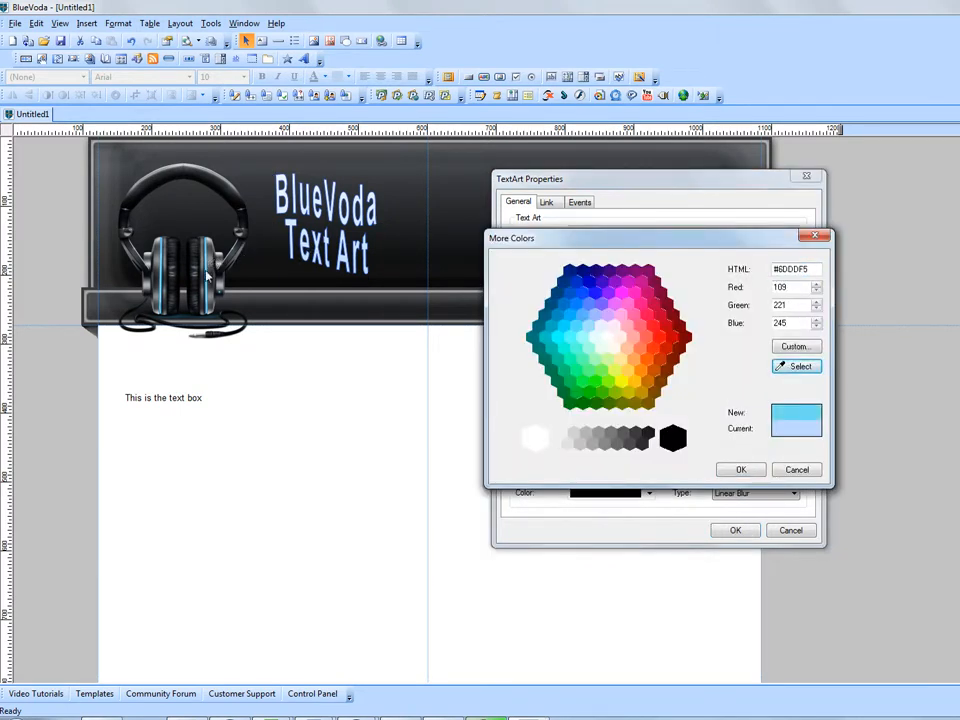
{"action": "left_click", "coordinate": [741, 469]}
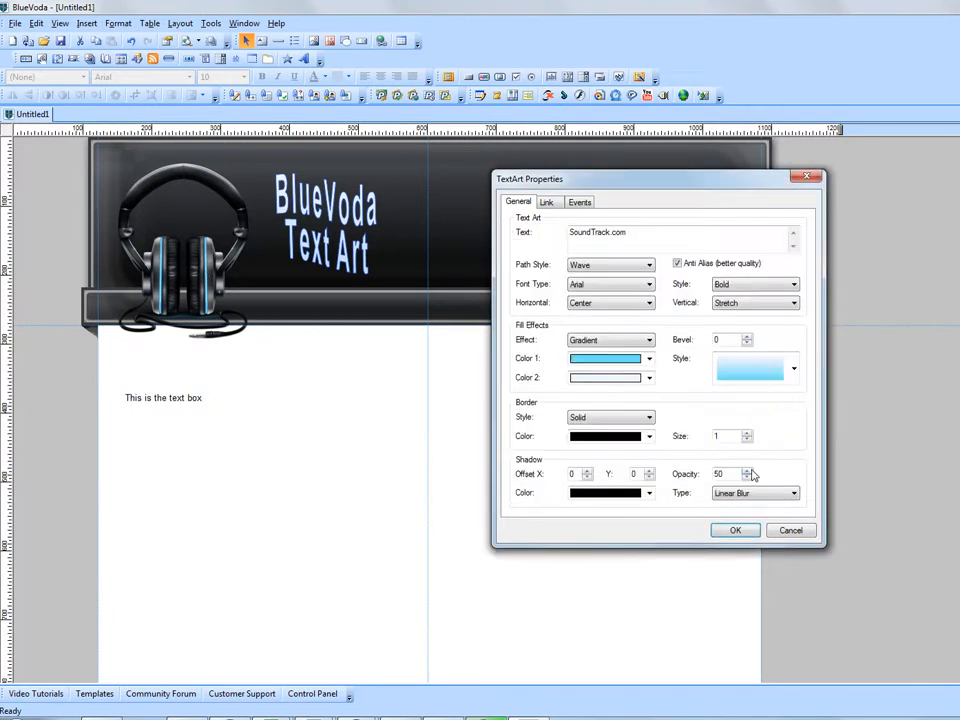
- Apply the text art properties, then stretch the SoundTrack.com title wider and position it beside the headphones
{"action": "left_click", "coordinate": [738, 531]}
{"action": "left_click_drag", "start_coordinate": [380, 278], "coordinate": [535, 241]}
{"action": "left_click_drag", "start_coordinate": [341, 221], "coordinate": [324, 238]}
{"action": "left_click", "coordinate": [45, 273]}
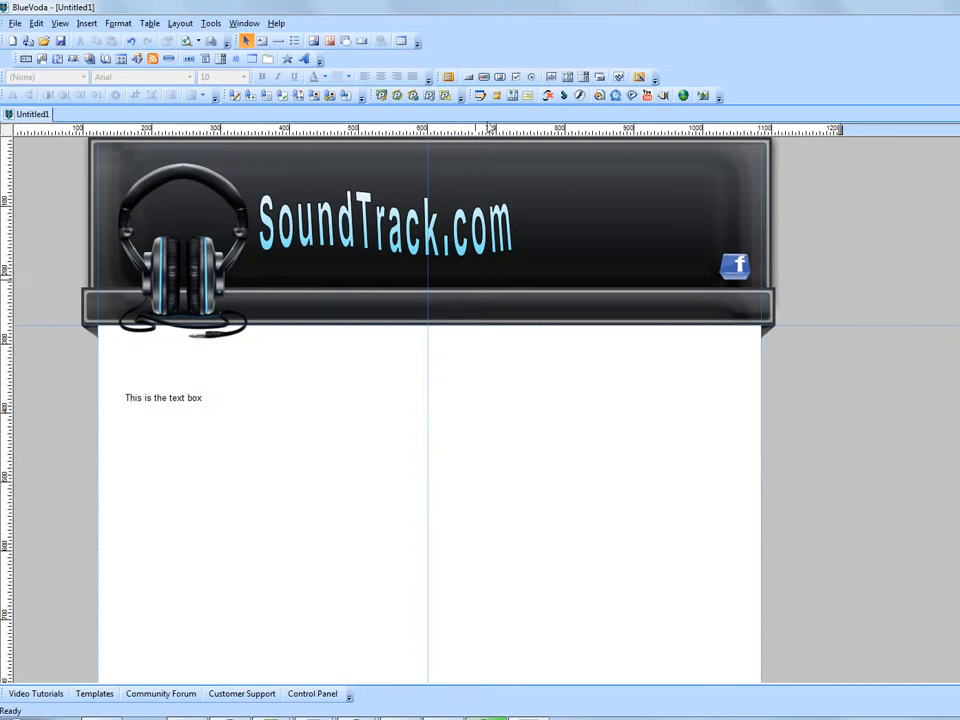
- Insert a YouTube object and enlarge it to fill most of the white content area's right column just below the header
{"action": "left_click", "coordinate": [647, 96]}
{"action": "left_click_drag", "start_coordinate": [199, 283], "coordinate": [330, 377]}
{"action": "left_click_drag", "start_coordinate": [476, 402], "coordinate": [525, 368]}
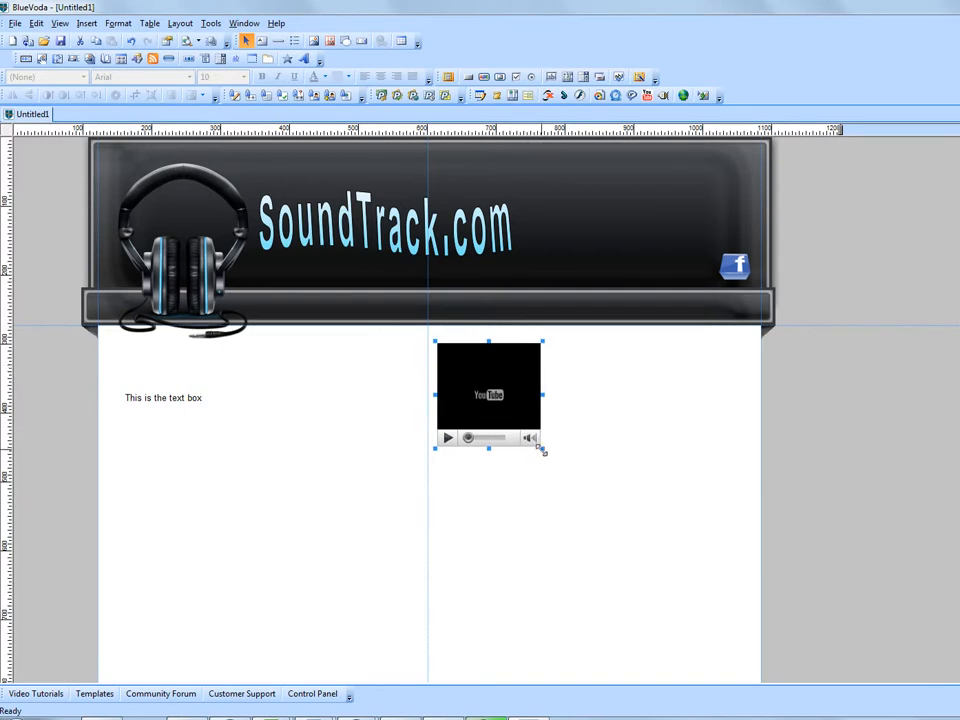
{"action": "left_click_drag", "start_coordinate": [543, 449], "coordinate": [743, 603]}
{"action": "left_click_drag", "start_coordinate": [561, 503], "coordinate": [565, 499]}
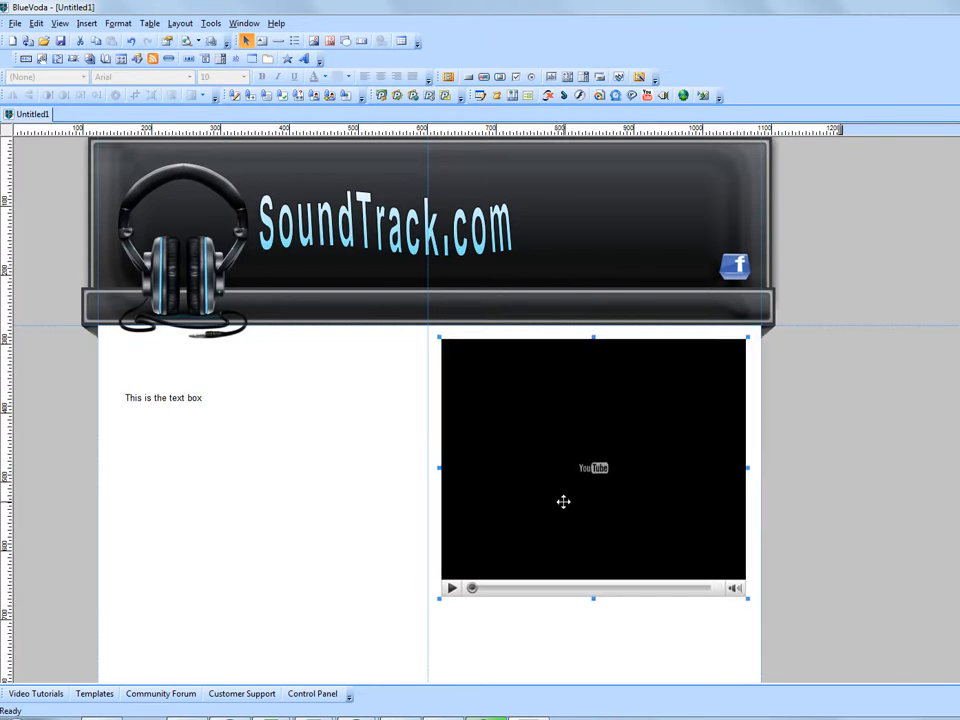
- Review the YouTube object's URL, size and related-videos properties, keeping the default video address
{"action": "double_click", "coordinate": [632, 471]}
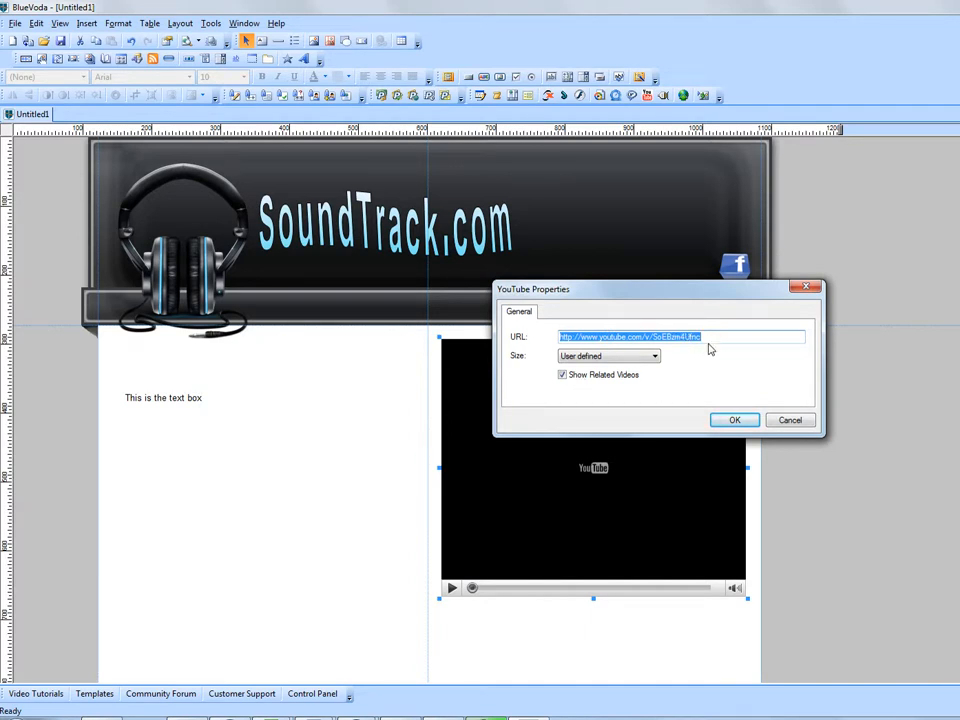
{"action": "left_click", "coordinate": [734, 419]}
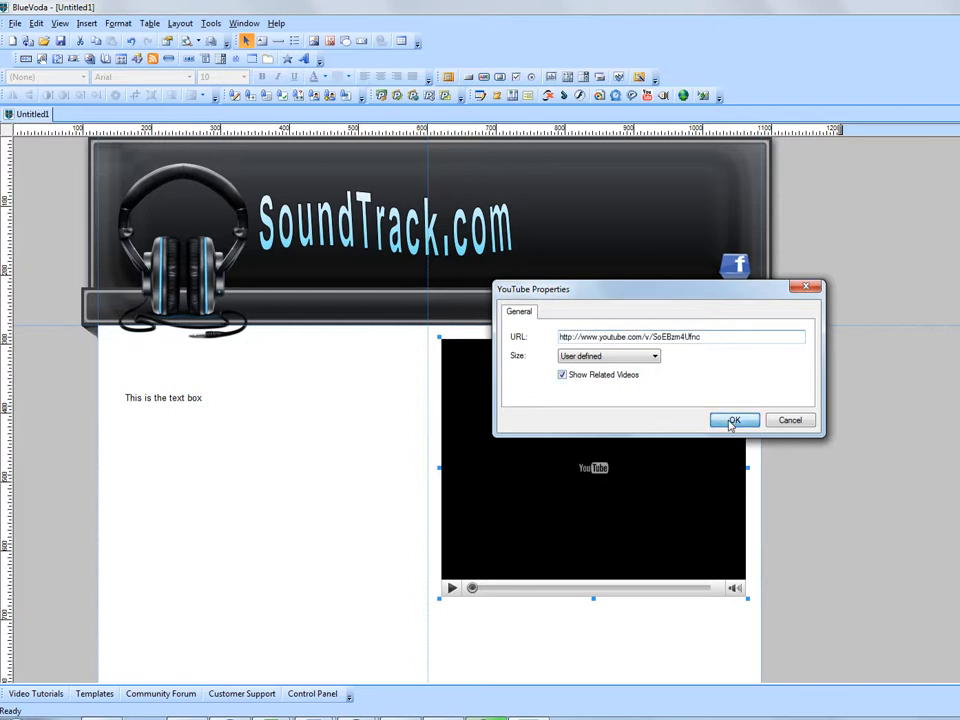
{"action": "left_click", "coordinate": [45, 447]}
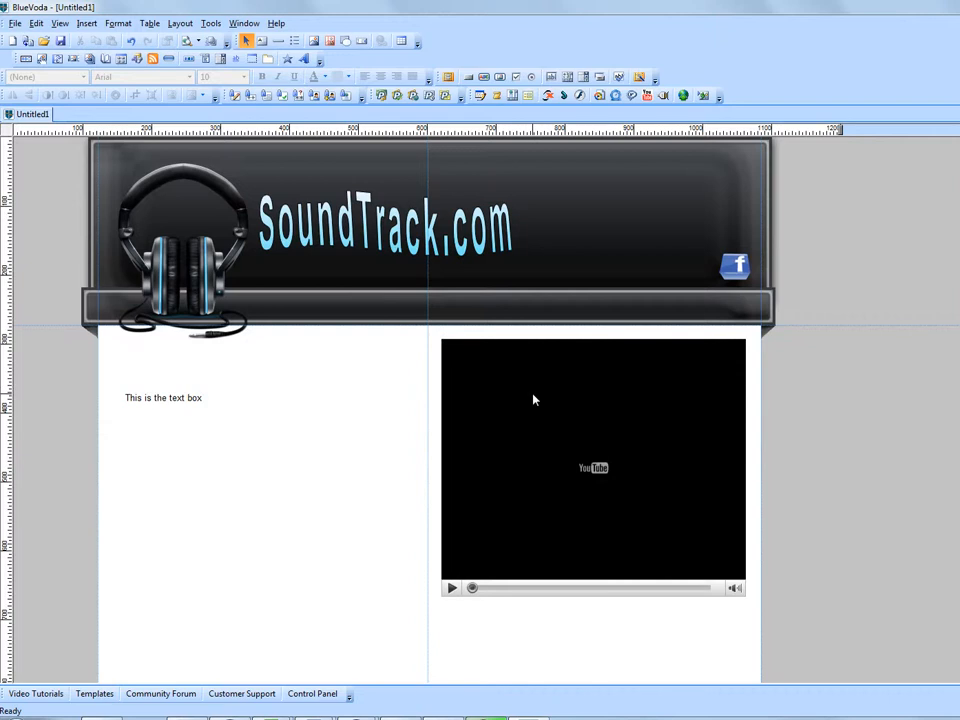
- Add an HTML object beside the text box and view its custom HTML field, leaving the code empty
{"action": "left_click", "coordinate": [480, 99]}
{"action": "left_click_drag", "start_coordinate": [220, 360], "coordinate": [290, 428]}
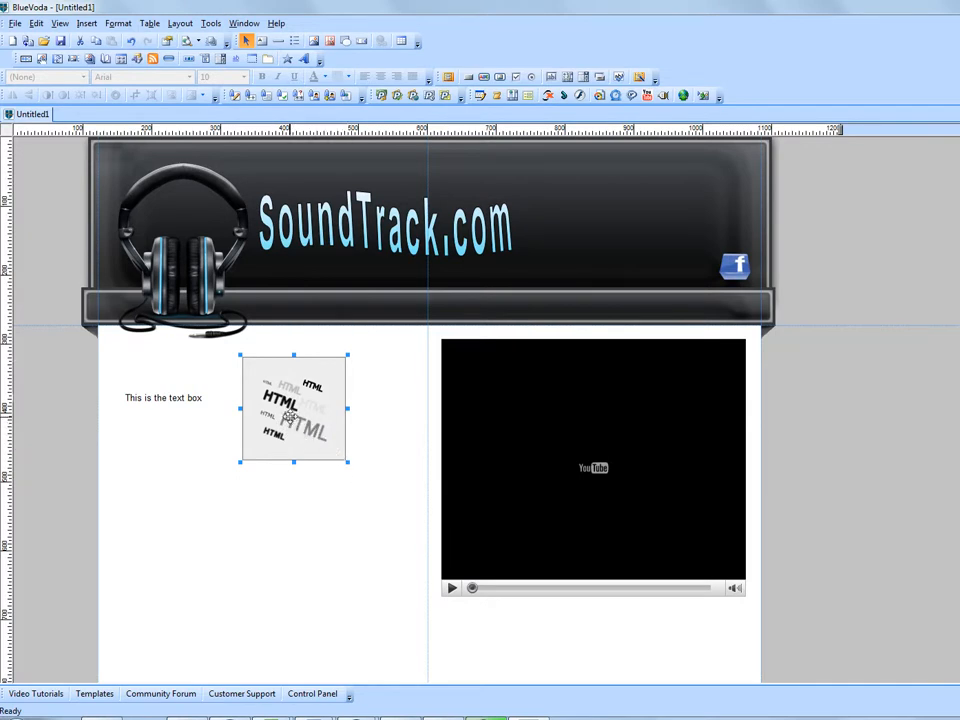
{"action": "double_click", "coordinate": [290, 413]}
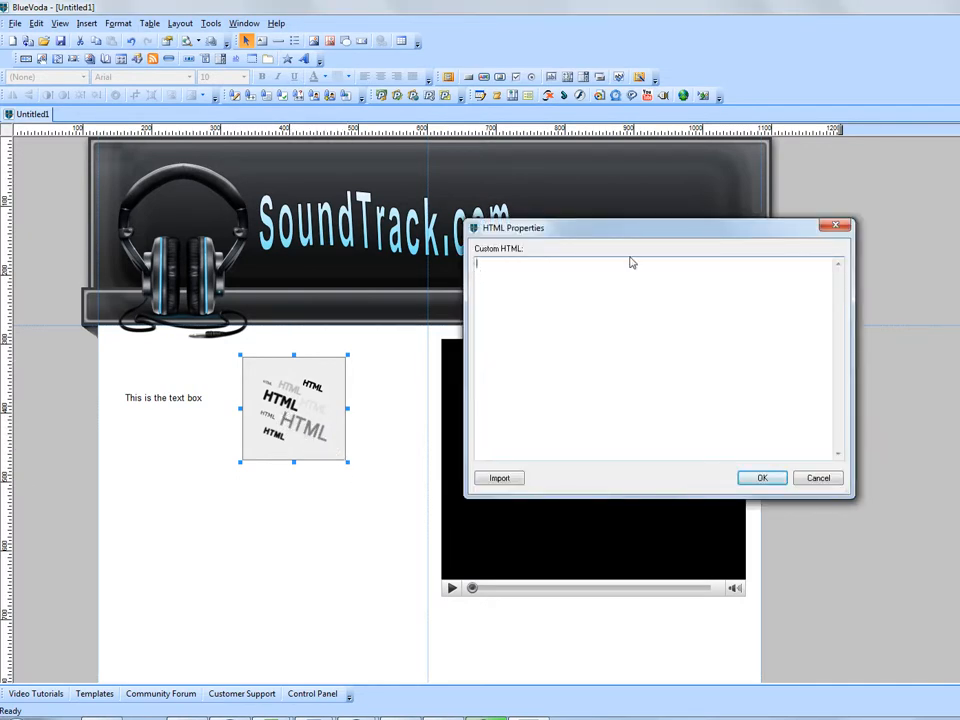
{"action": "left_click", "coordinate": [765, 481]}
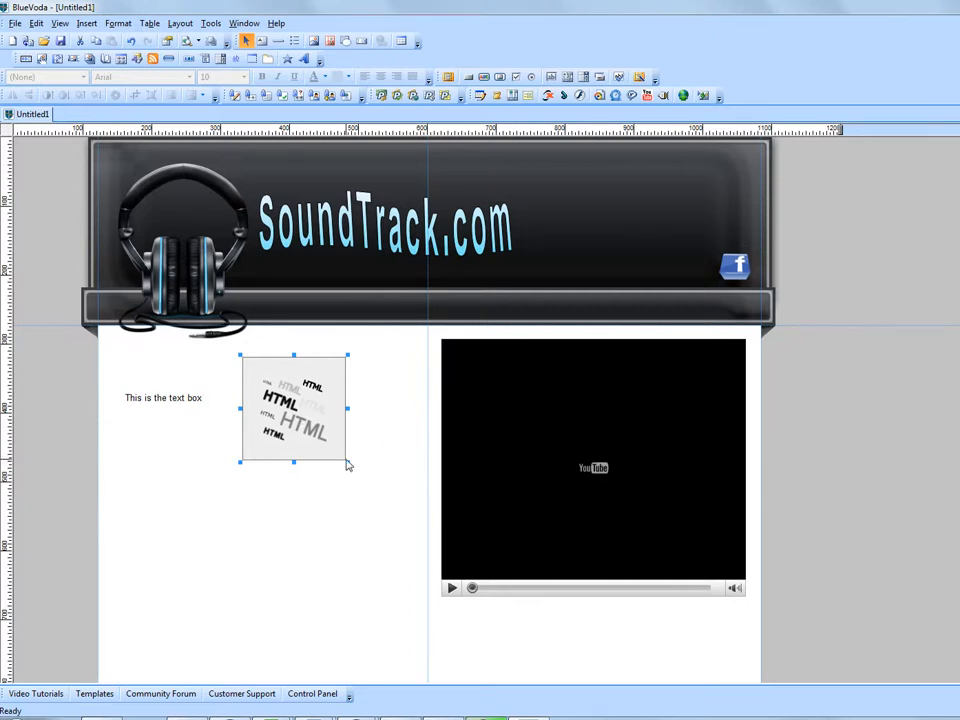
{"action": "left_click_drag", "start_coordinate": [268, 431], "coordinate": [178, 474]}
{"action": "left_click_drag", "start_coordinate": [238, 448], "coordinate": [319, 399]}
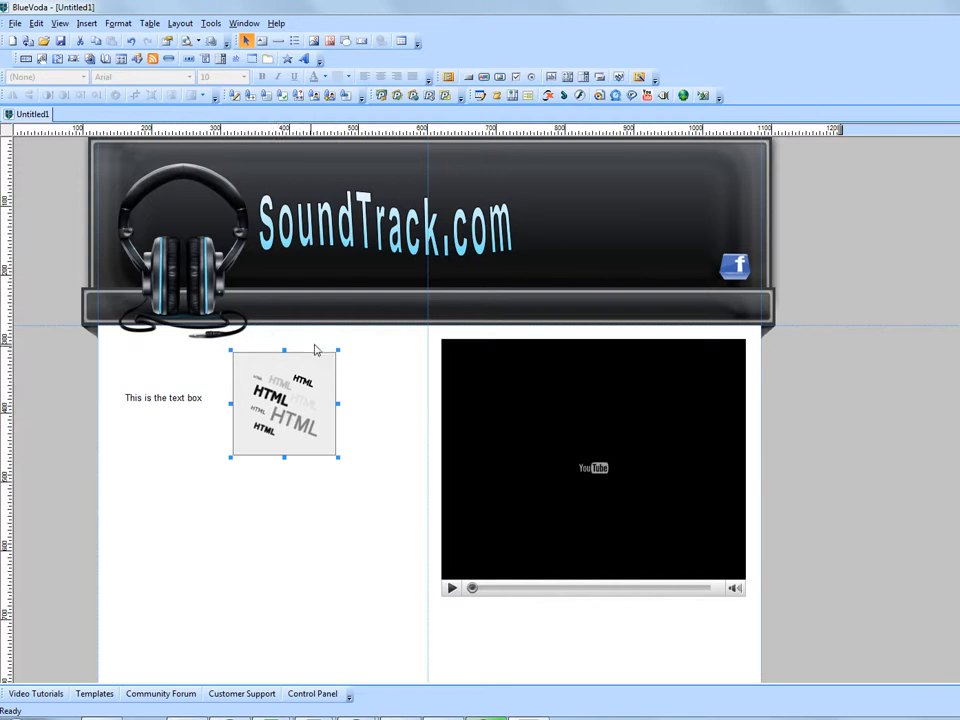
- Preview the page in Firefox, play and pause the embedded YouTube video, and return to BlueVoda
{"action": "left_click", "coordinate": [186, 44]}
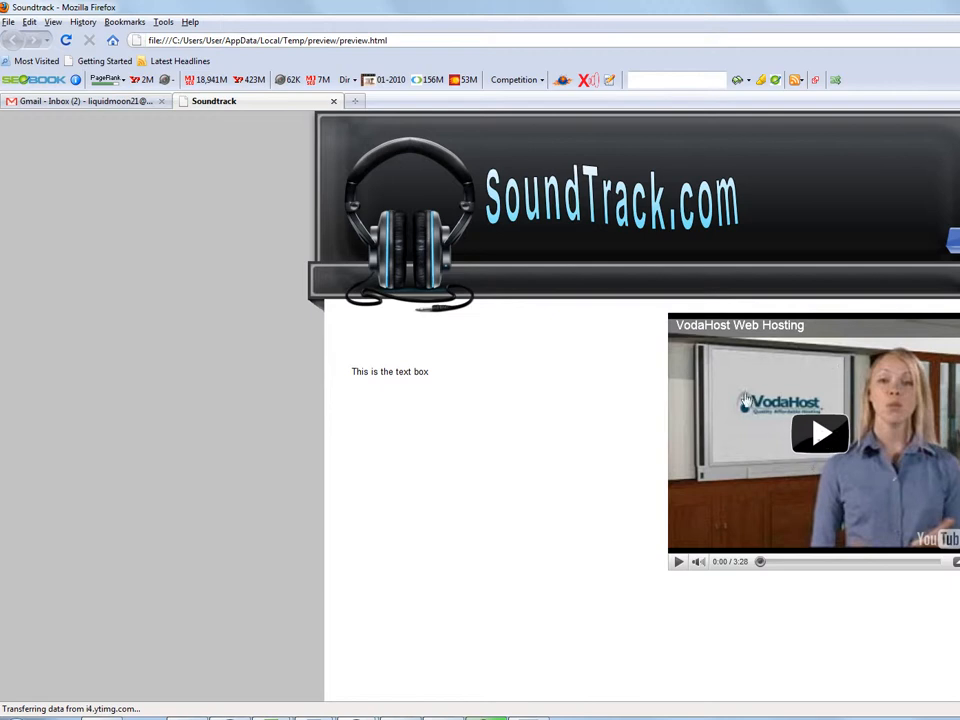
{"action": "left_click", "coordinate": [820, 438]}
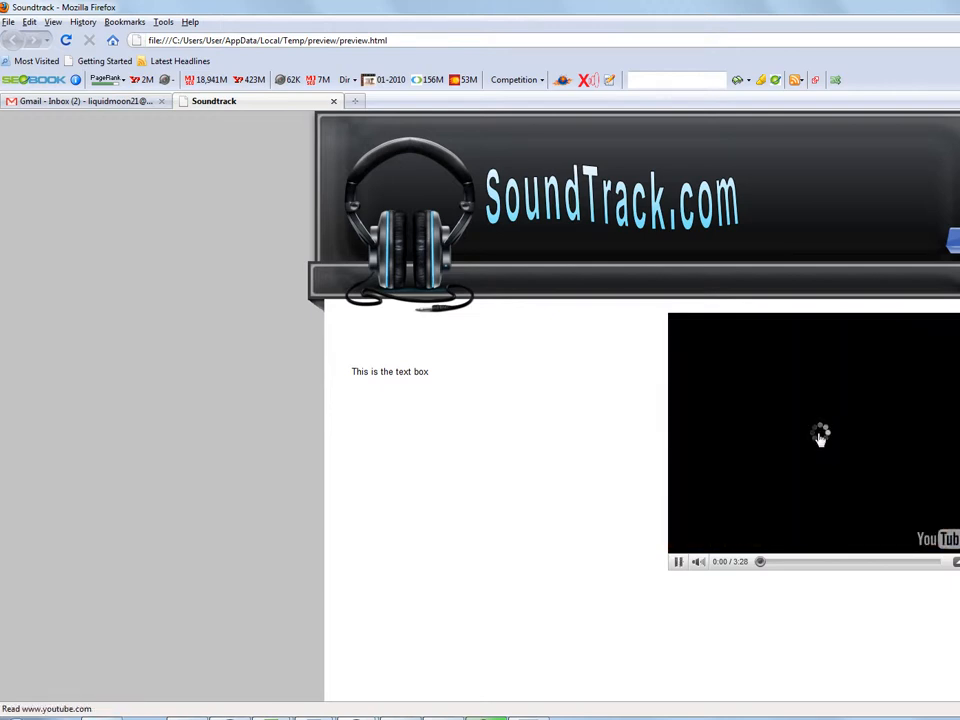
{"action": "left_click", "coordinate": [679, 562]}
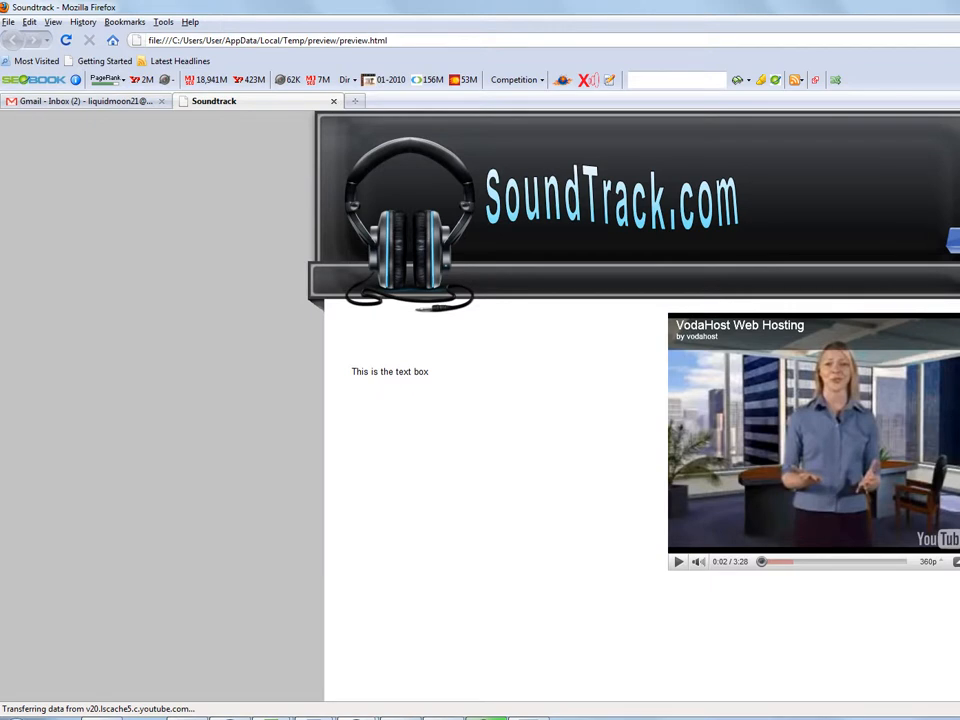
{"action": "key", "text": "alt+Tab"}
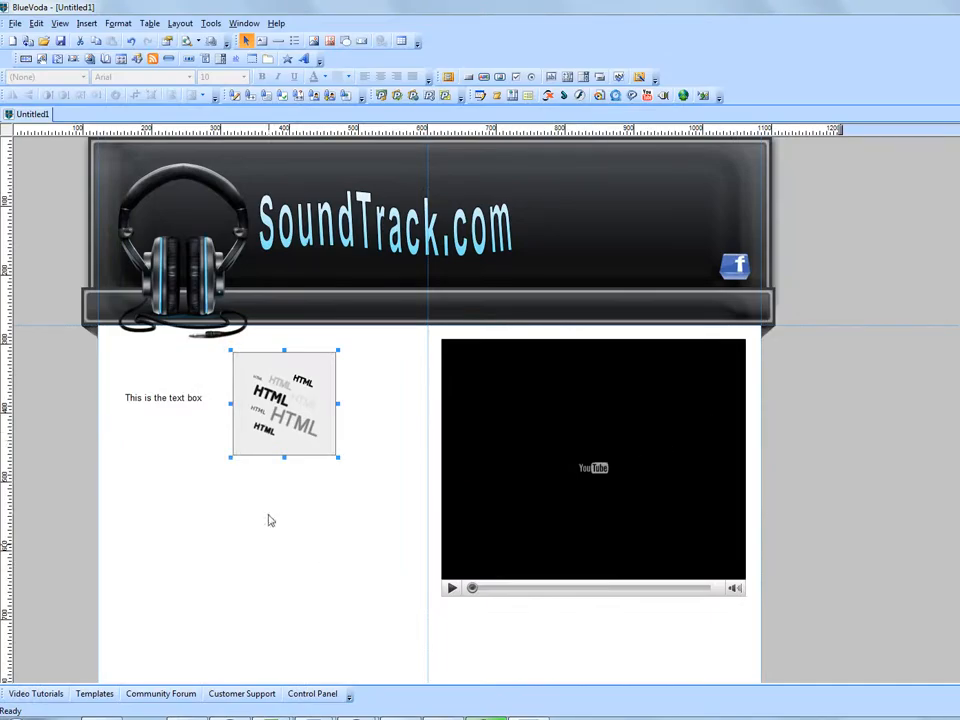
- Enlarge the HTML object and place it in the content area's left column, partly over the text box
{"action": "left_click_drag", "start_coordinate": [266, 428], "coordinate": [174, 498]}
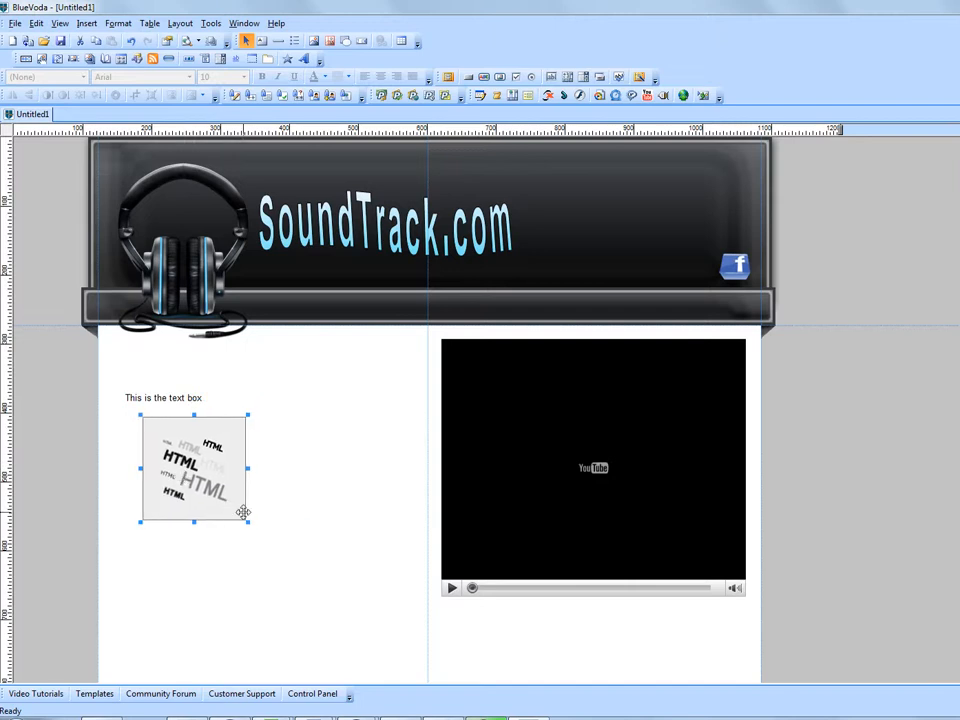
{"action": "left_click_drag", "start_coordinate": [248, 523], "coordinate": [343, 600]}
{"action": "left_click_drag", "start_coordinate": [180, 414], "coordinate": [210, 362]}
{"action": "left_click", "coordinate": [47, 332]}
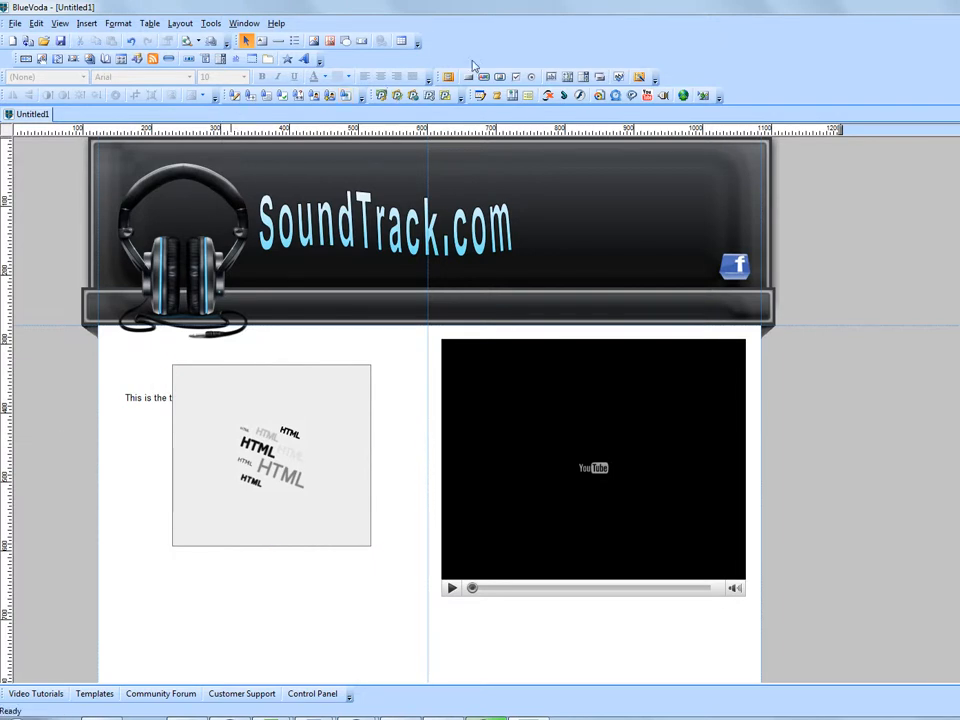